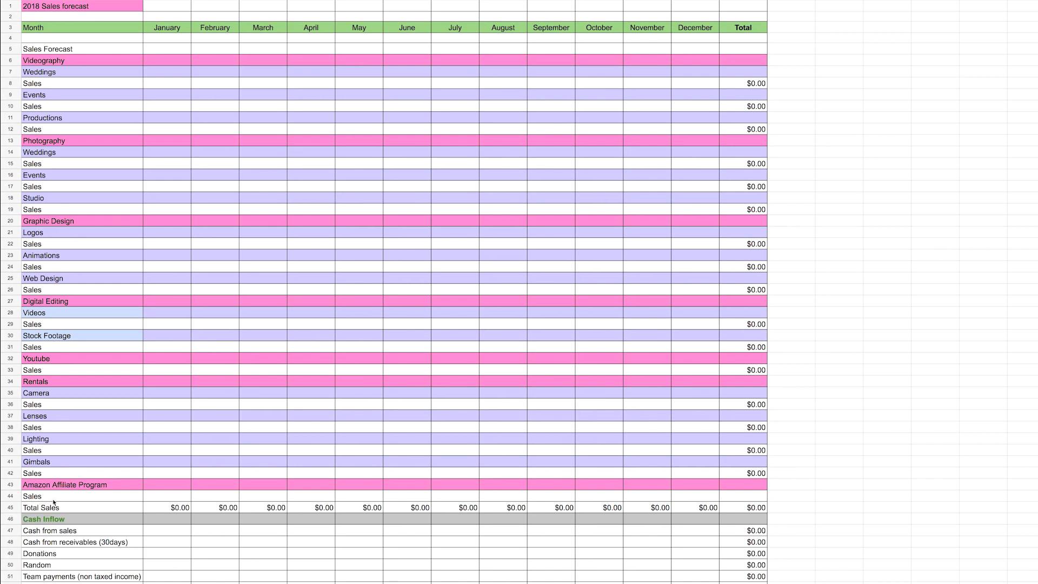
# Enter January Videography sales of 10000 for Weddings, 5000 for Events and 5000 for Productions
pyautogui.click(160, 86)
pyautogui.write('10000')
pyautogui.click(167, 109)
pyautogui.write('5000')
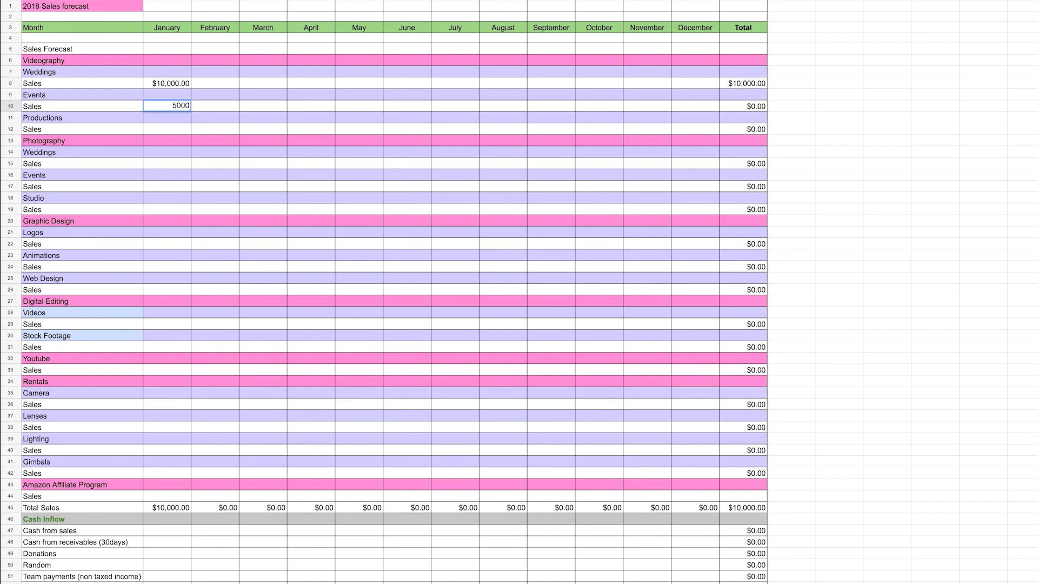
pyautogui.click(165, 131)
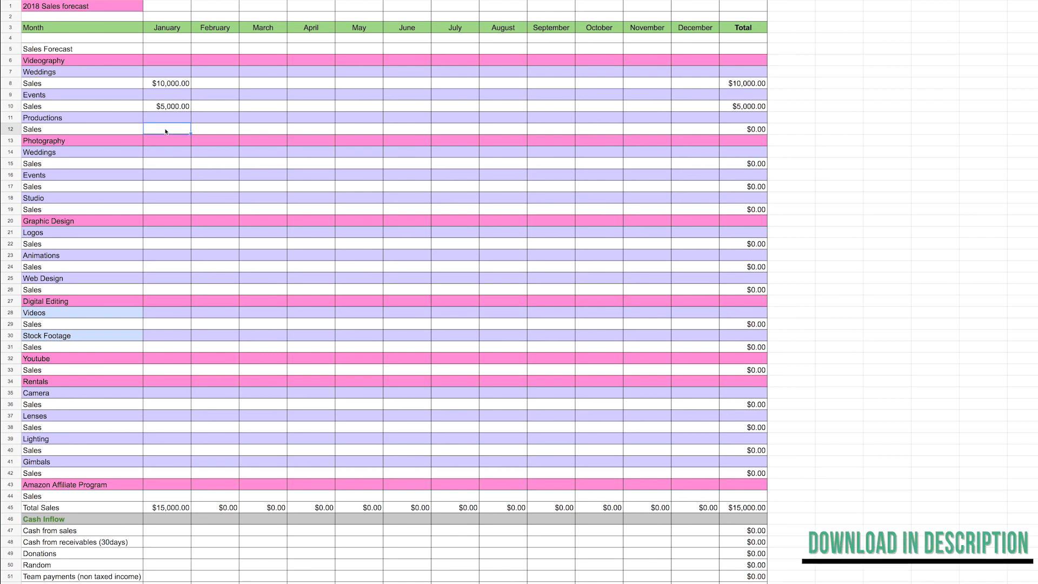
pyautogui.write('5000')
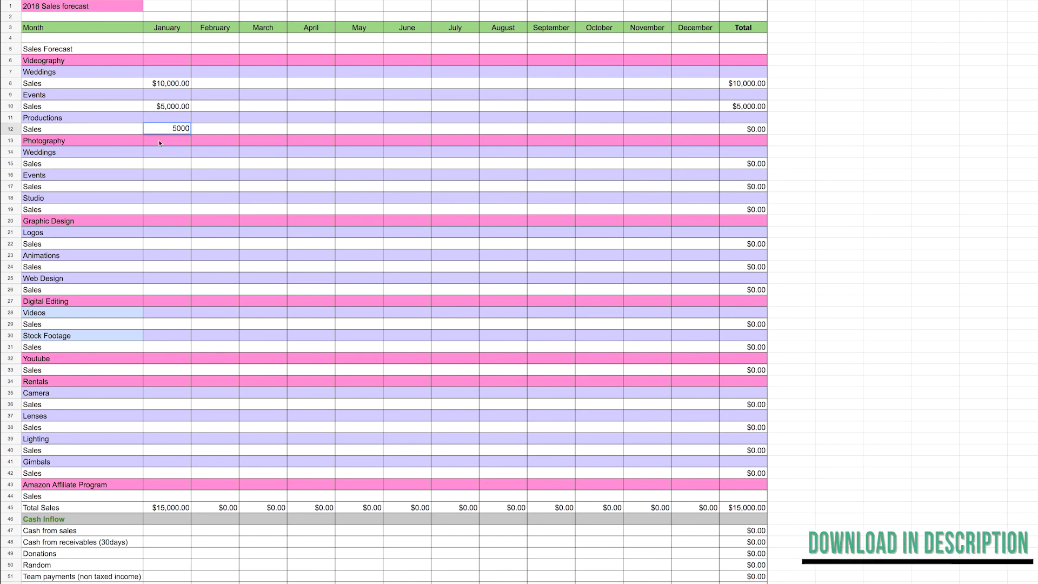
# Enter January sales of 1000 for Logos under Graphic Design and 10000 for Videos under Digital Editing
pyautogui.click(169, 248)
pyautogui.write('1000')
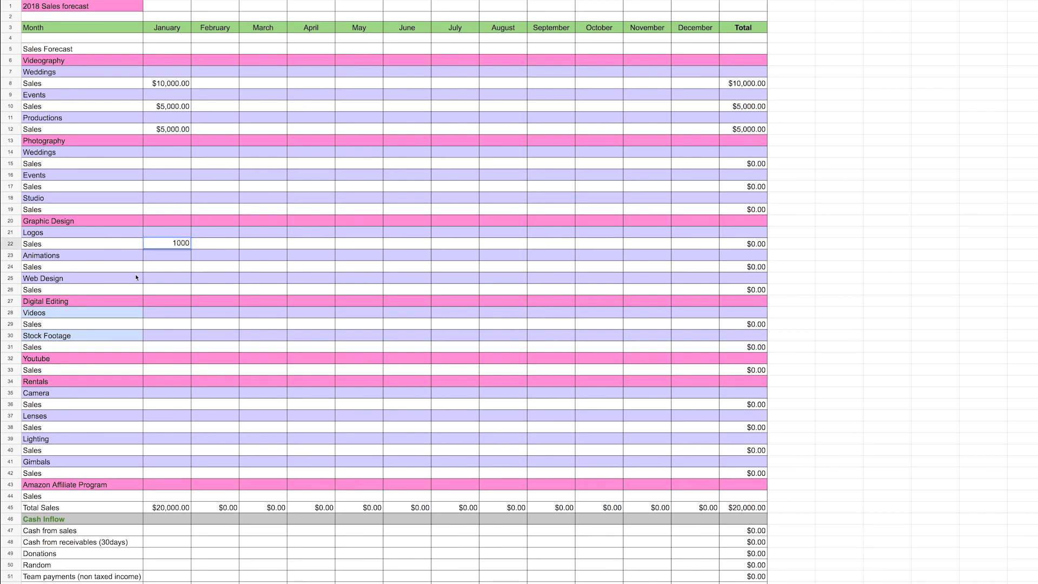
pyautogui.click(164, 324)
pyautogui.write('10000')
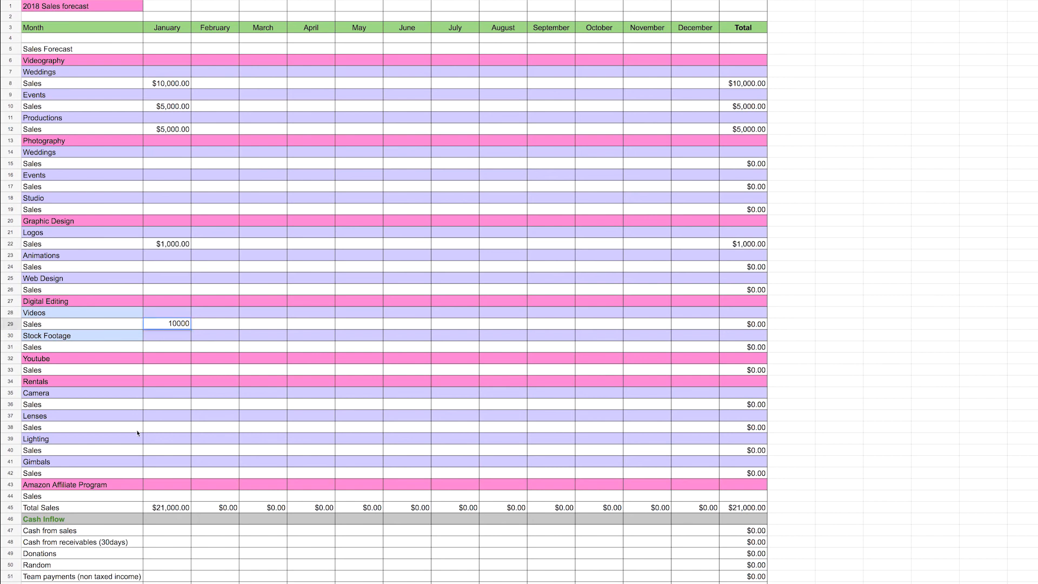
pyautogui.click(182, 497)
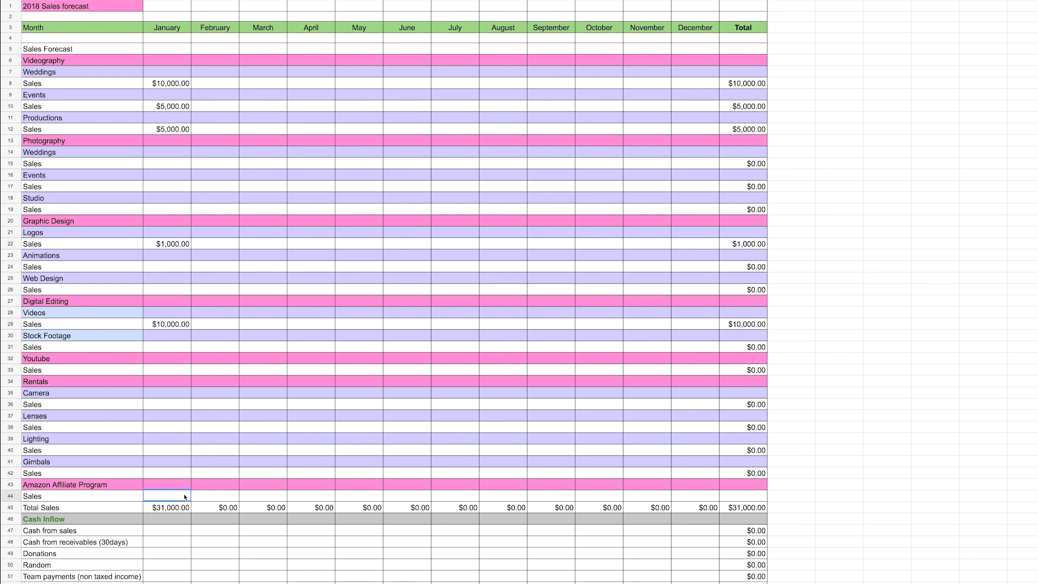
# Enter 5000 as January's Team payments (non taxed income) in the Cash Inflow section
pyautogui.scroll(-1, 75, 543)
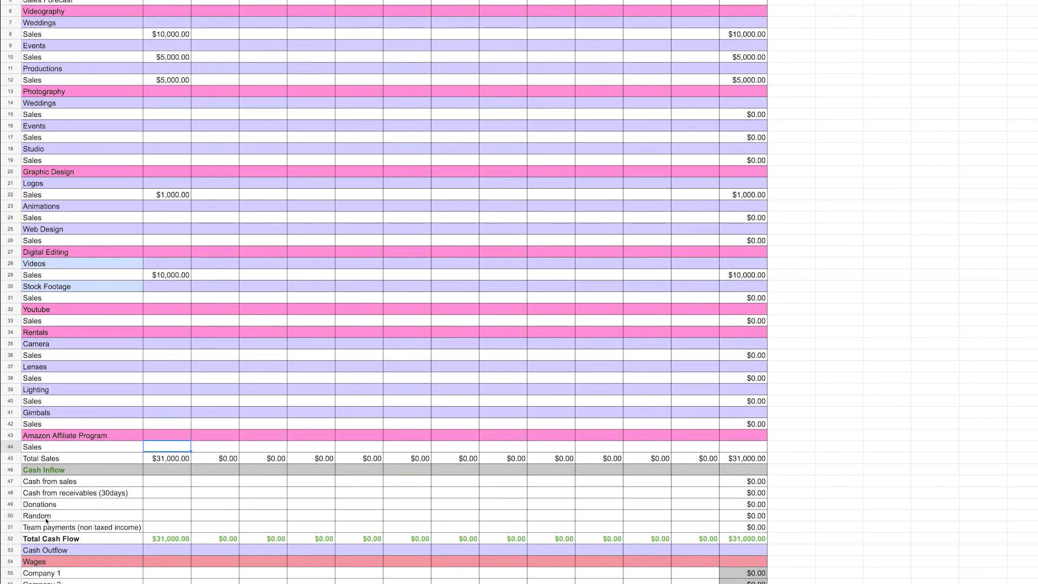
pyautogui.click(165, 529)
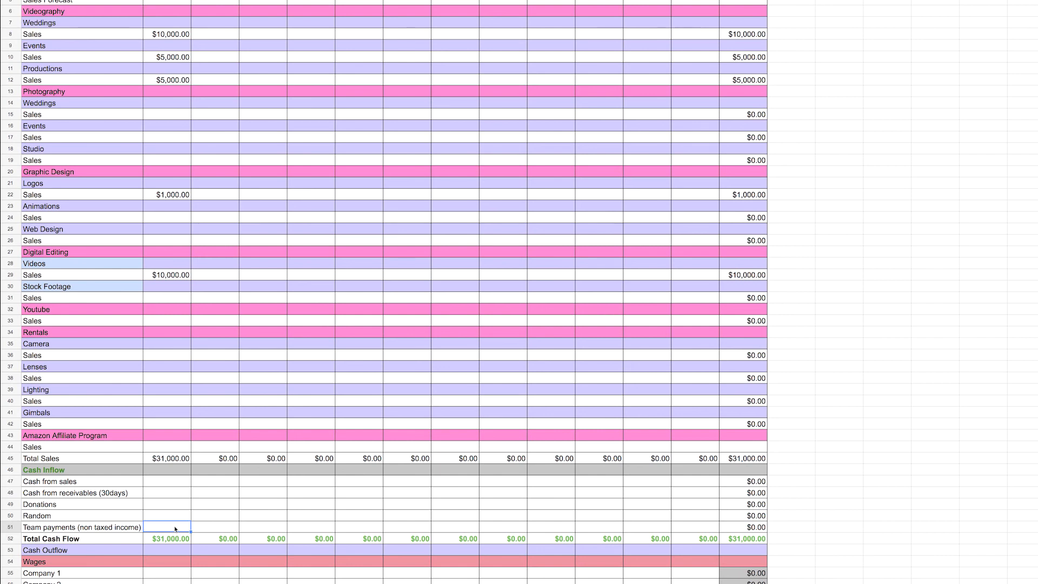
pyautogui.doubleClick(175, 527)
pyautogui.write('5000')
pyautogui.click(211, 516)
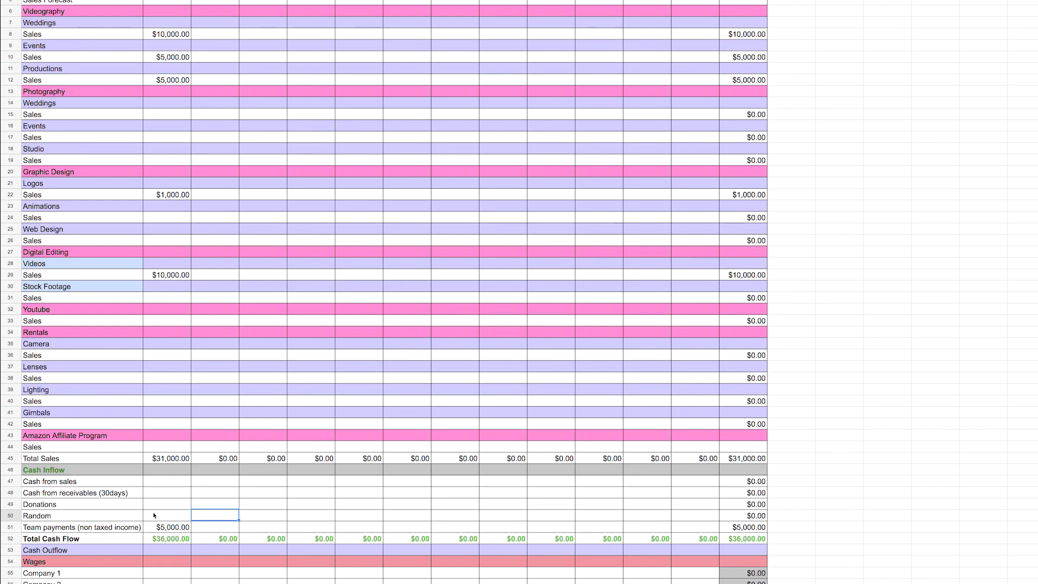
pyautogui.click(169, 540)
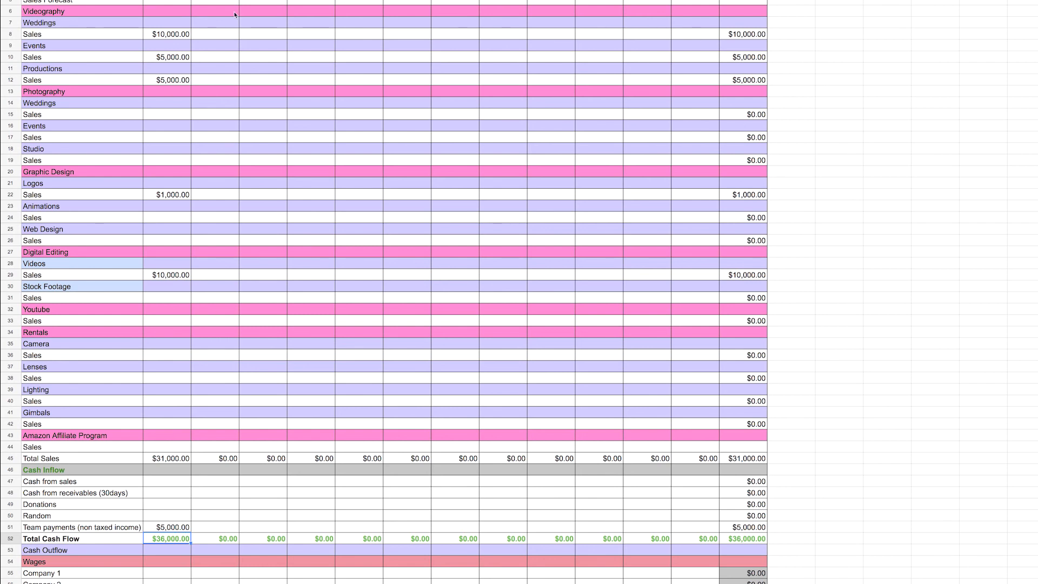
# Enter February Videography sales of 15000 for Weddings, 6000 for Events and 5000 for Productions
pyautogui.click(213, 36)
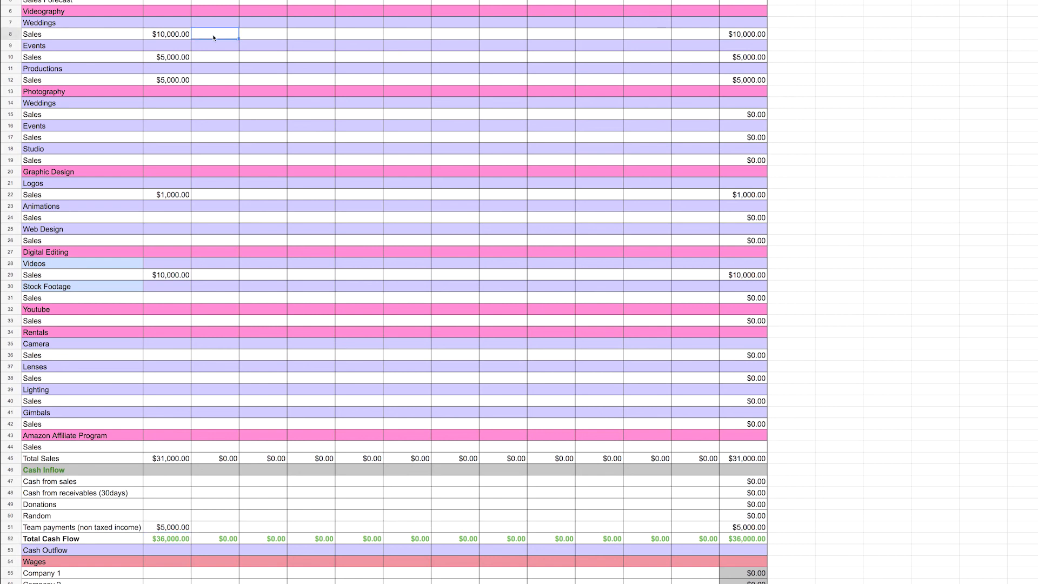
pyautogui.write('15000')
pyautogui.click(206, 59)
pyautogui.write('6000')
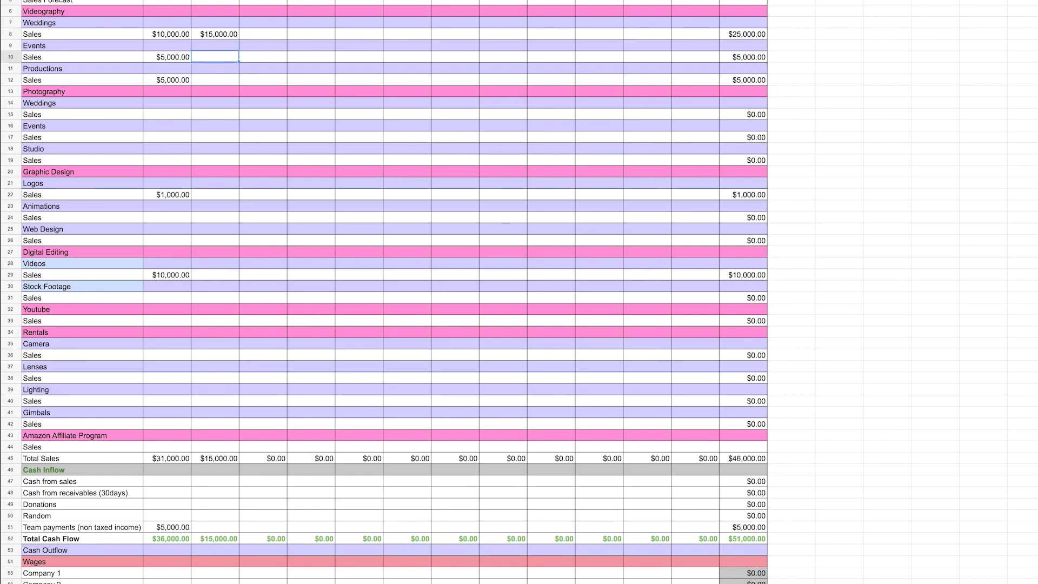
pyautogui.click(221, 82)
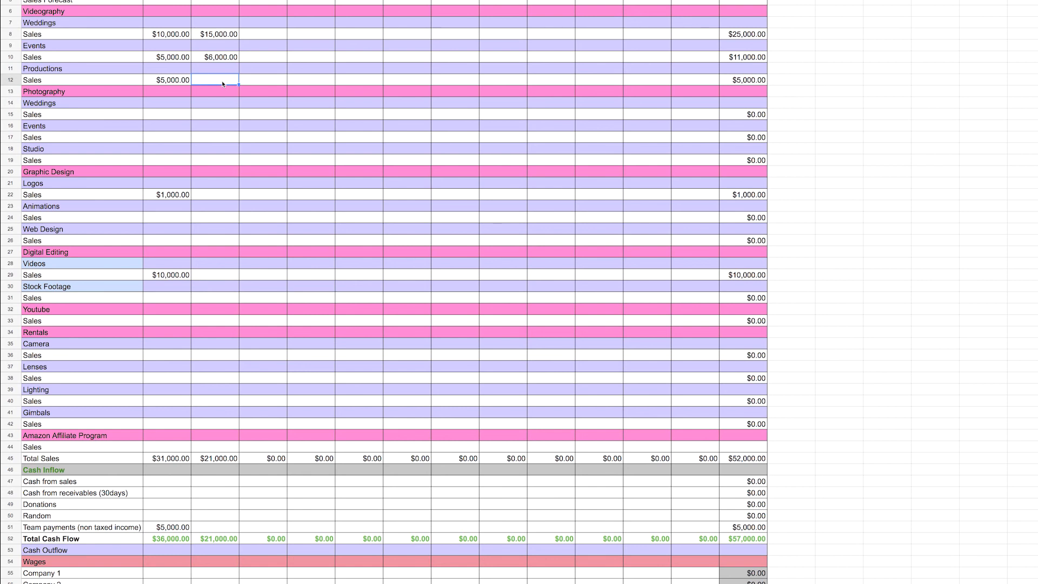
pyautogui.write('5000')
pyautogui.click(790, 79)
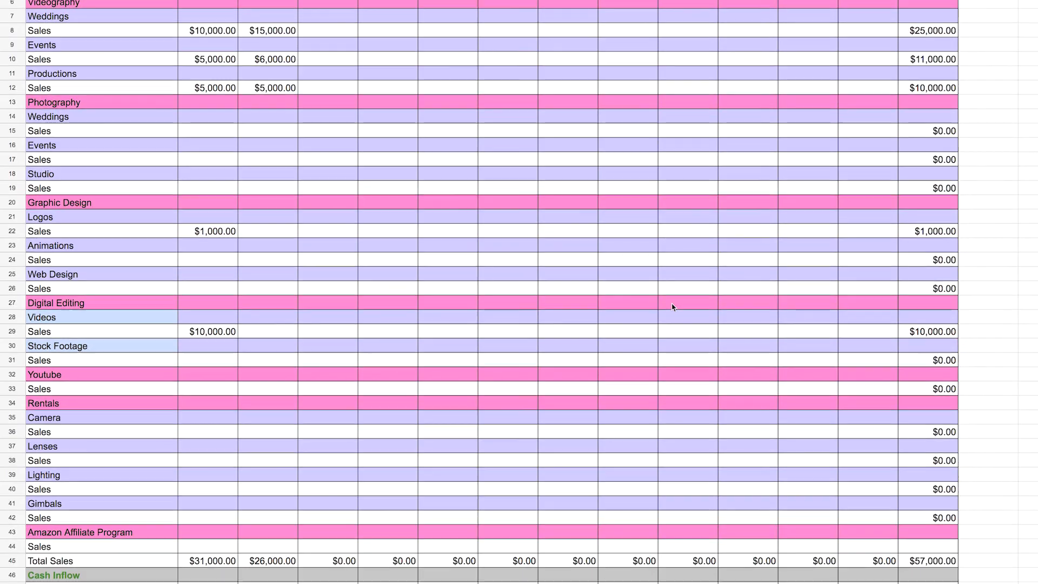
# Enter January wages of 400 for Company 1, 3000 for Company 2 and 800 for Company 3
pyautogui.scroll(-4, 673, 303)
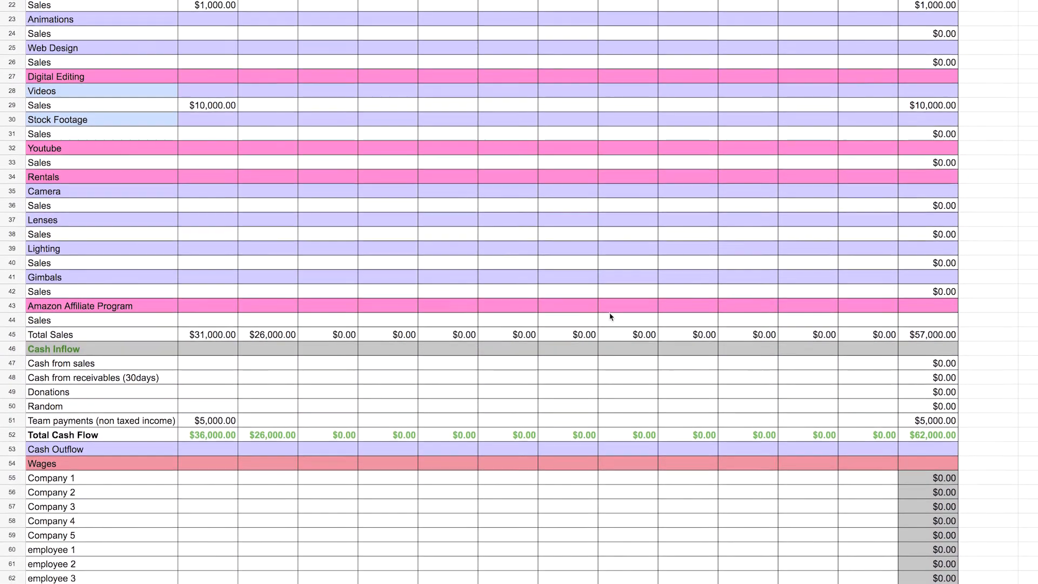
pyautogui.scroll(-4, 243, 440)
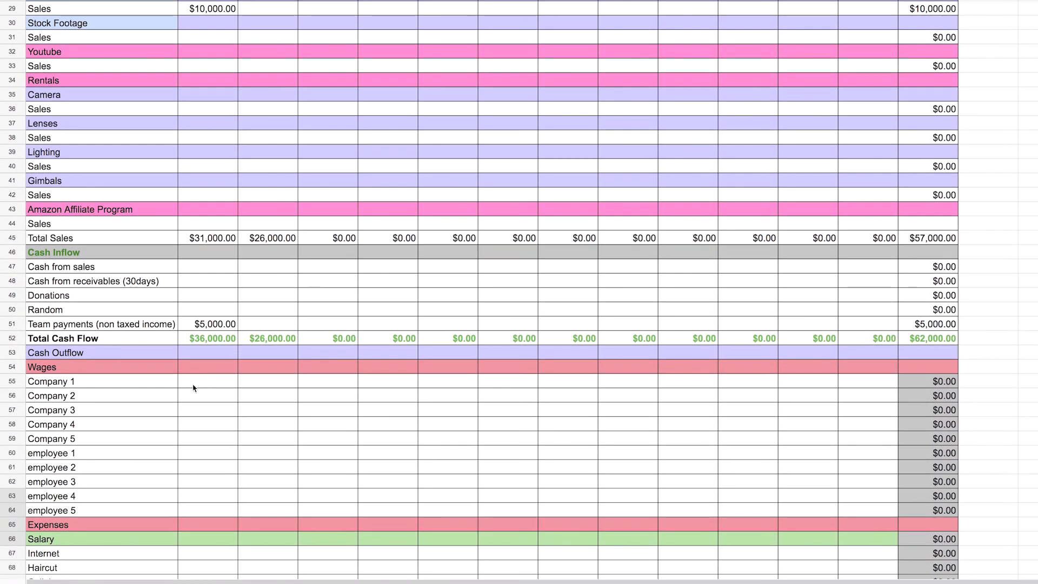
pyautogui.click(193, 385)
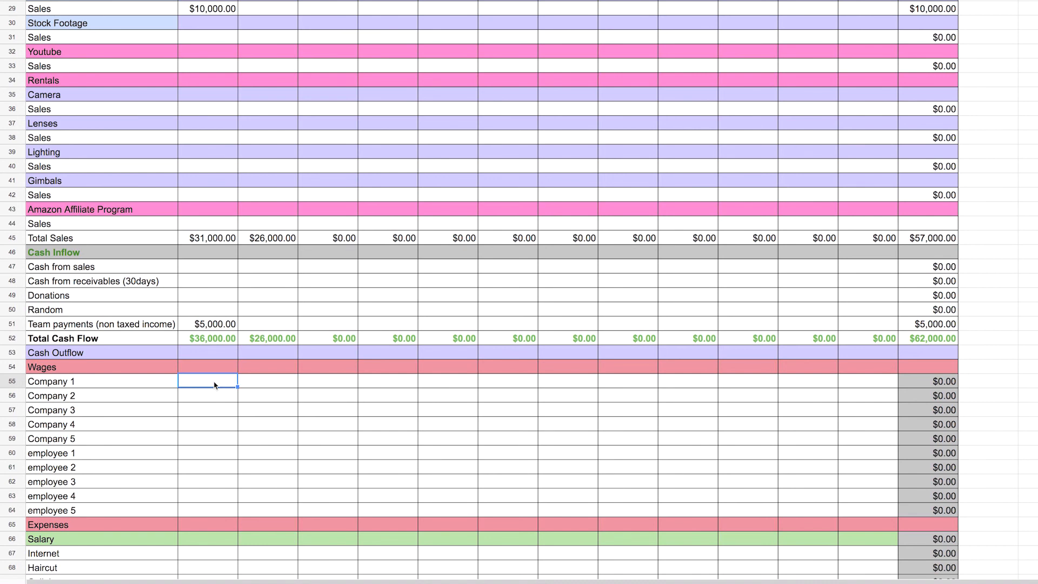
pyautogui.write('400')
pyautogui.press('Return')
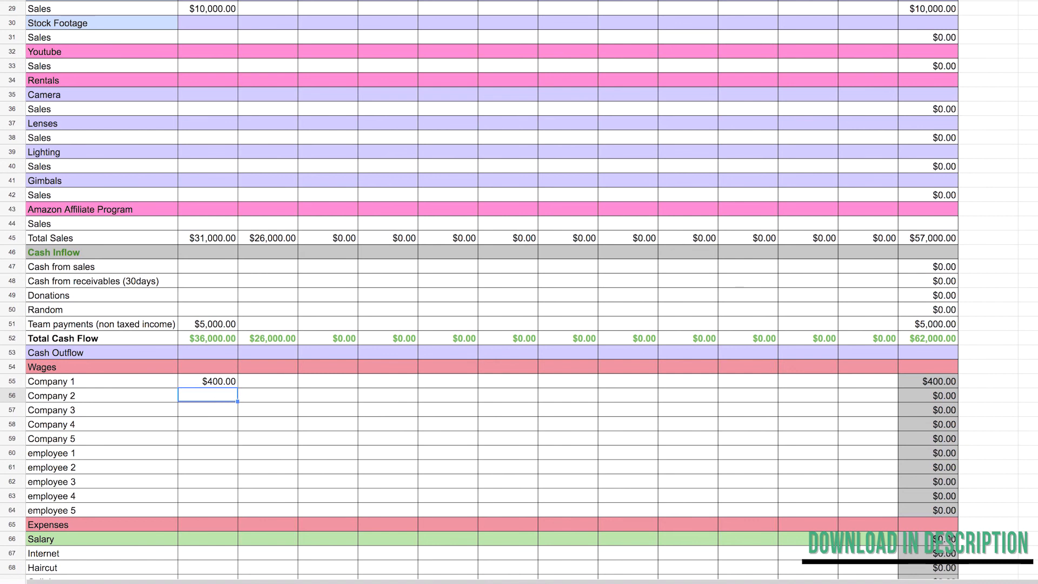
pyautogui.write('3000')
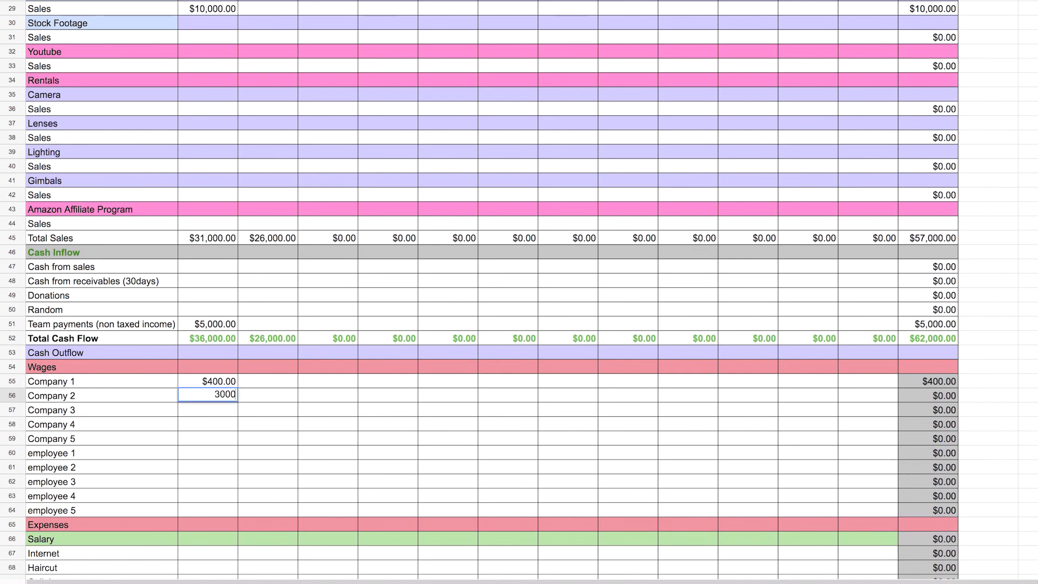
pyautogui.click(215, 414)
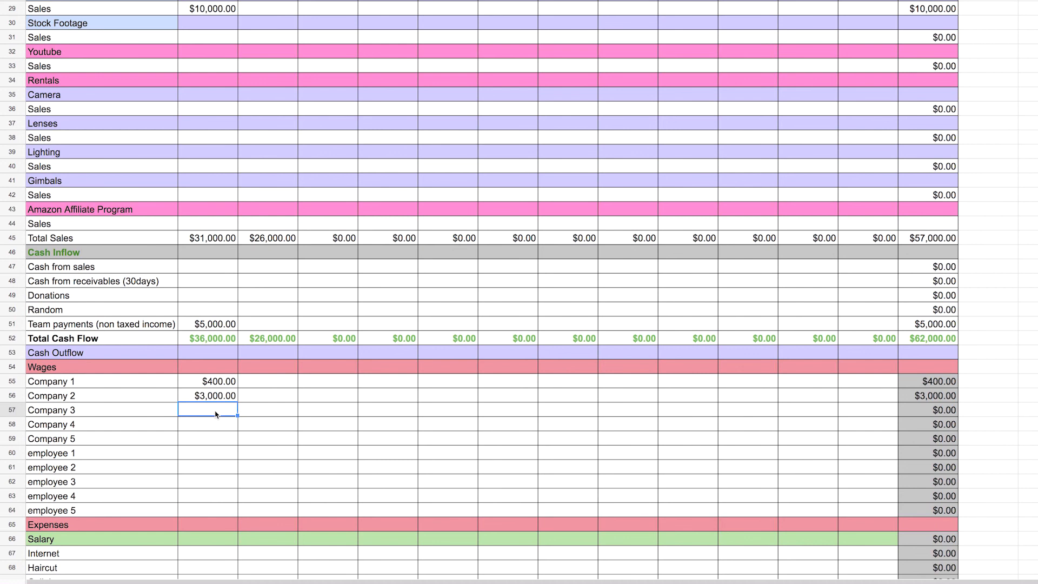
pyautogui.write('800')
# Enter January wages of 2500 for employee 1, 5000 for employee 2 and 10000 for employee 3
pyautogui.click(222, 457)
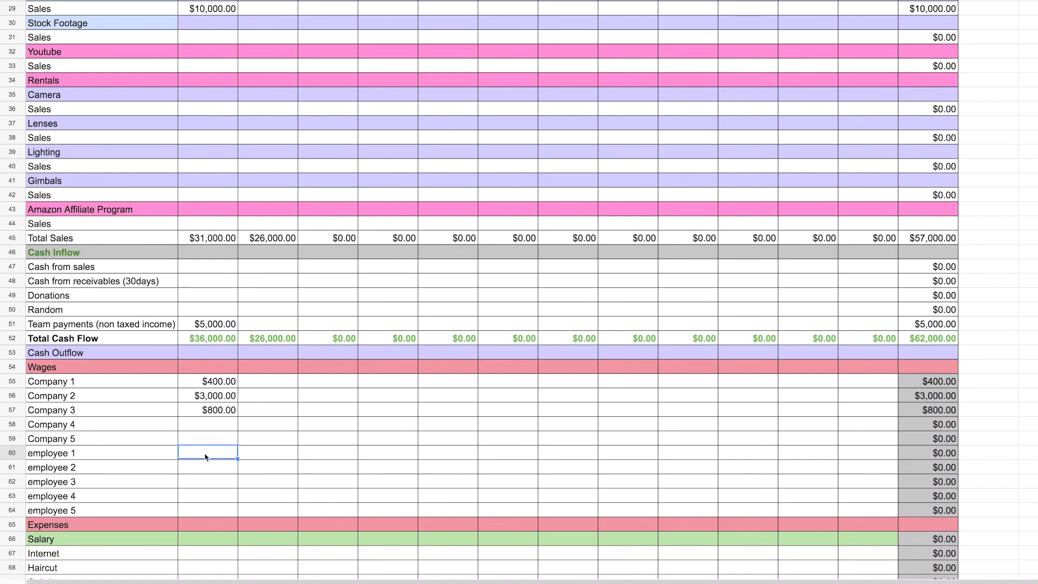
pyautogui.write('25000')
pyautogui.press('BackSpace')
pyautogui.press('Return')
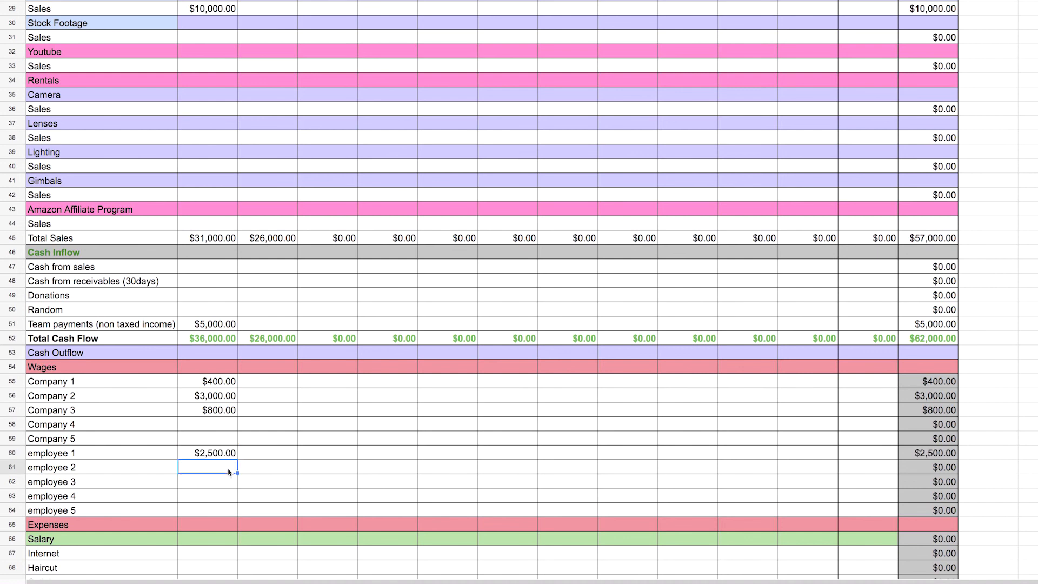
pyautogui.write('5000')
pyautogui.press('Return')
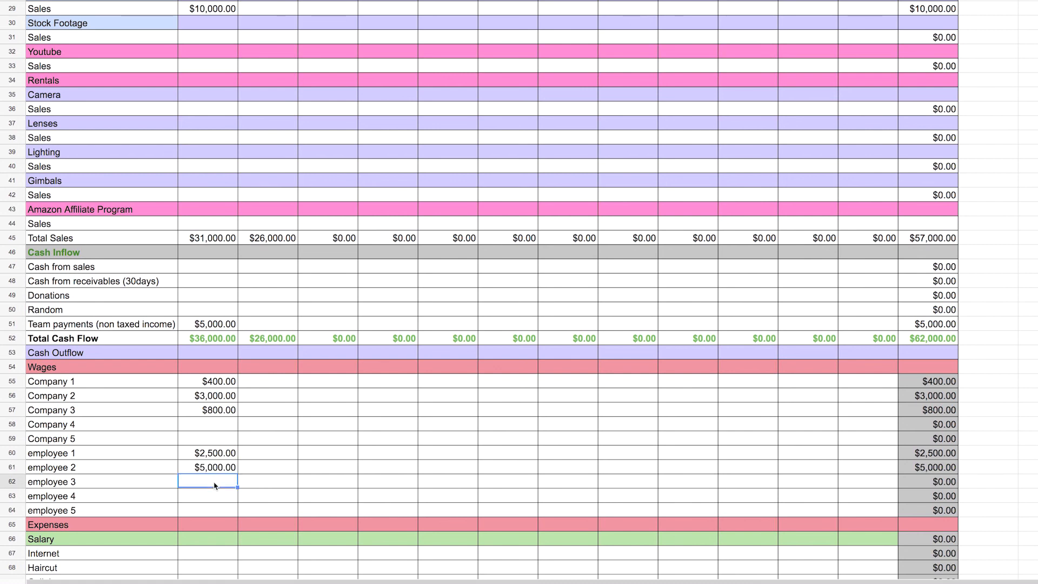
pyautogui.write('100000')
pyautogui.click(248, 500)
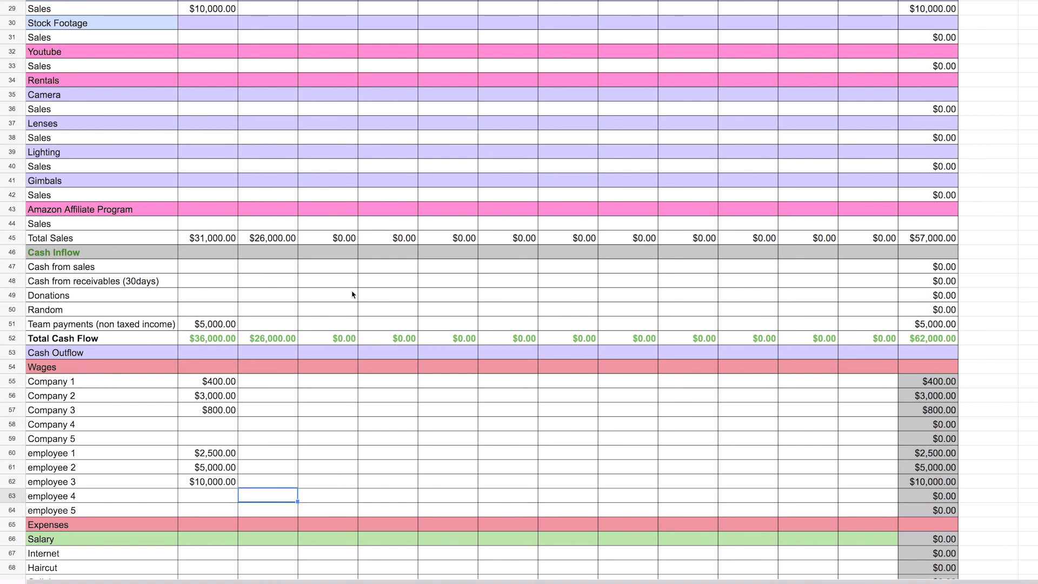
# Enter a January Salary expense of 5000 and copy it across every month through December
pyautogui.scroll(-5, 352, 295)
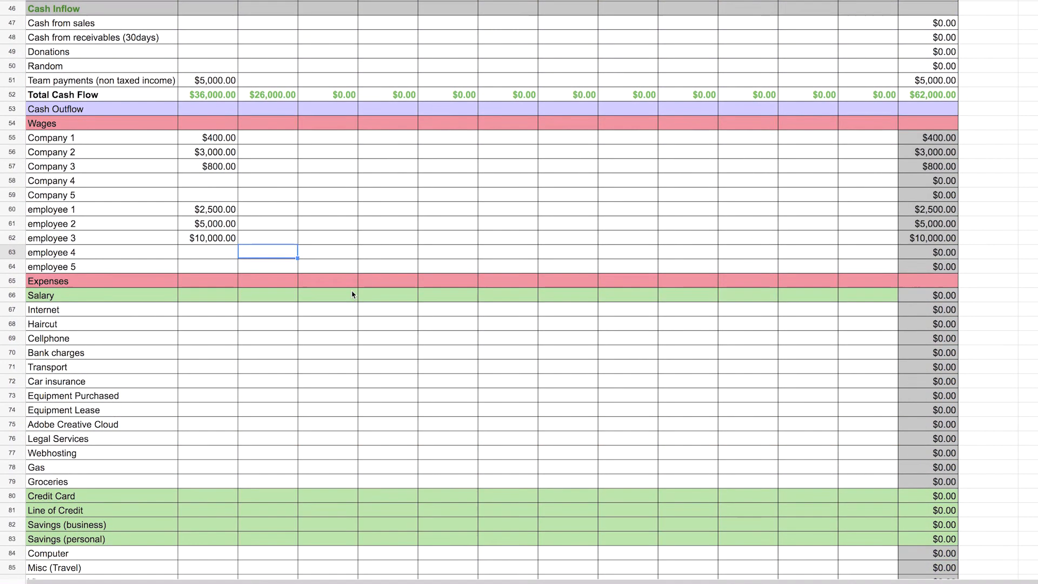
pyautogui.scroll(-5, 352, 295)
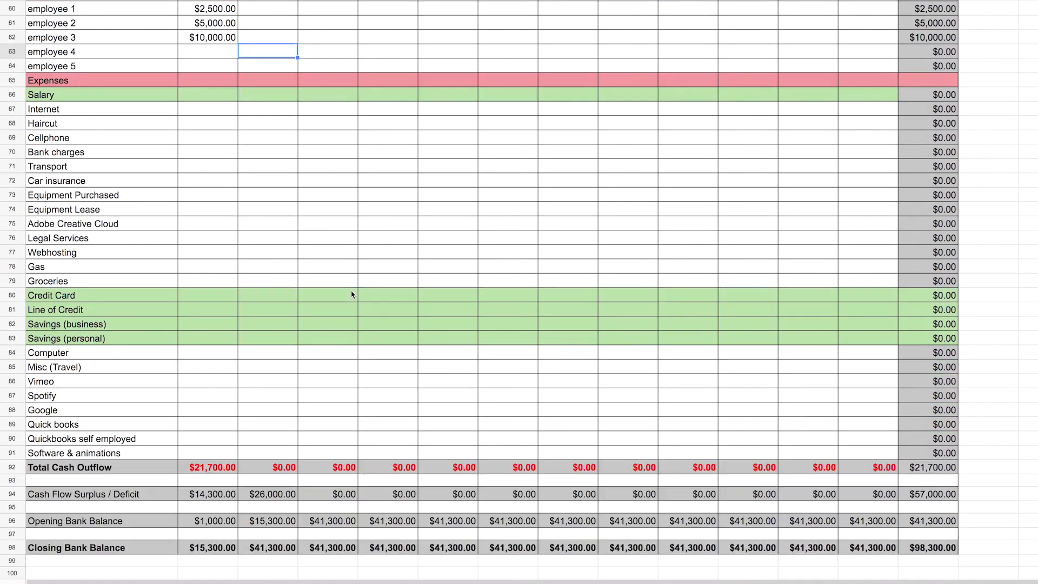
pyautogui.scroll(-3, 352, 295)
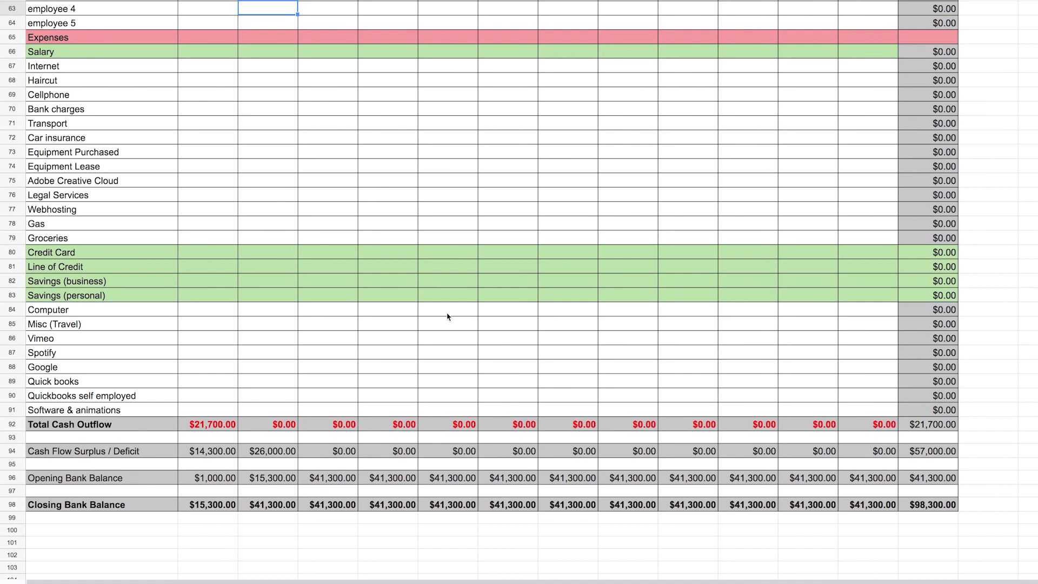
pyautogui.click(211, 55)
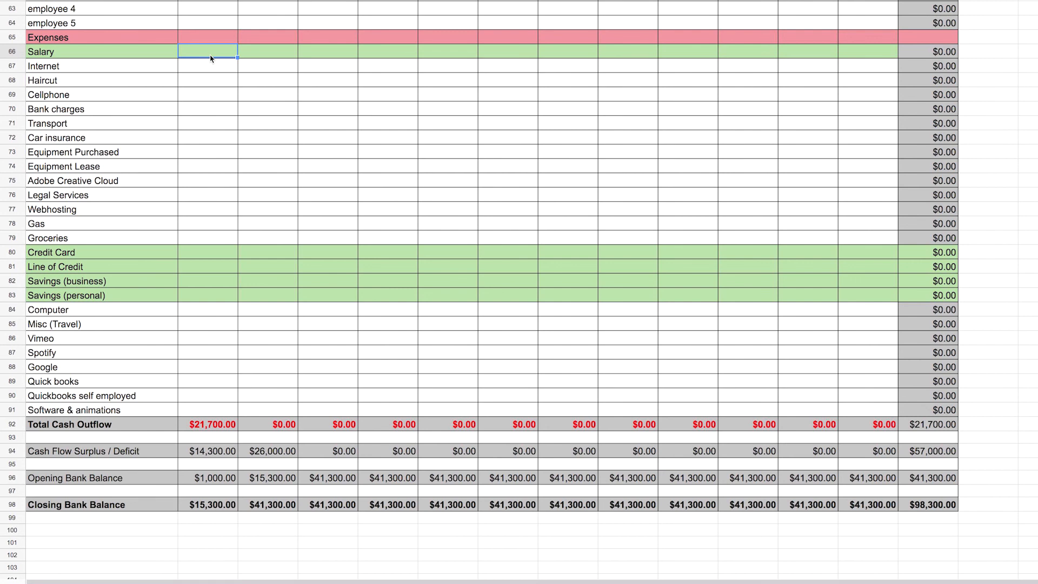
pyautogui.write('5000')
pyautogui.press('Return')
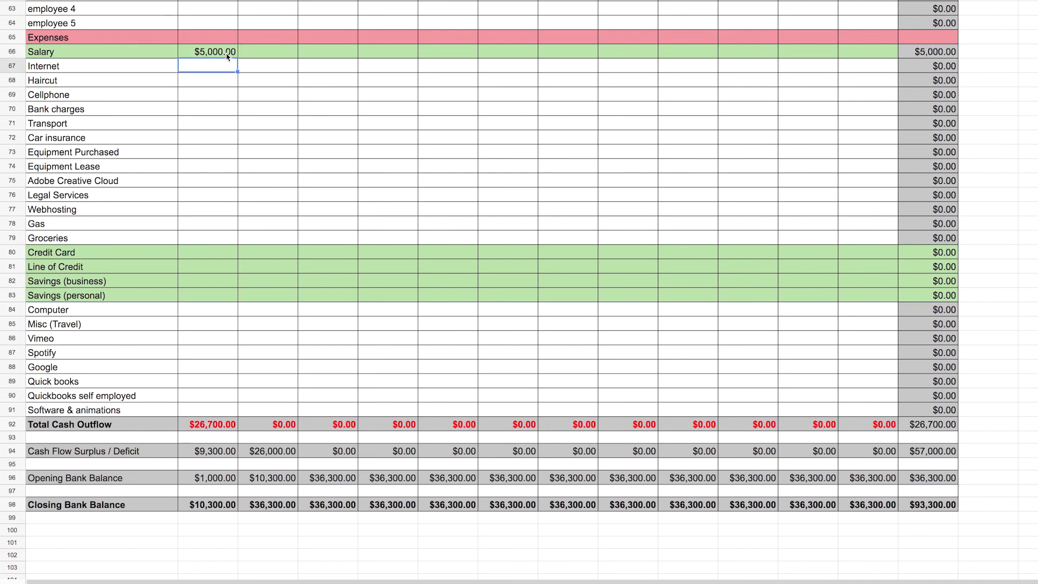
pyautogui.click(228, 56)
pyautogui.moveTo(237, 57); pyautogui.dragTo(855, 154)
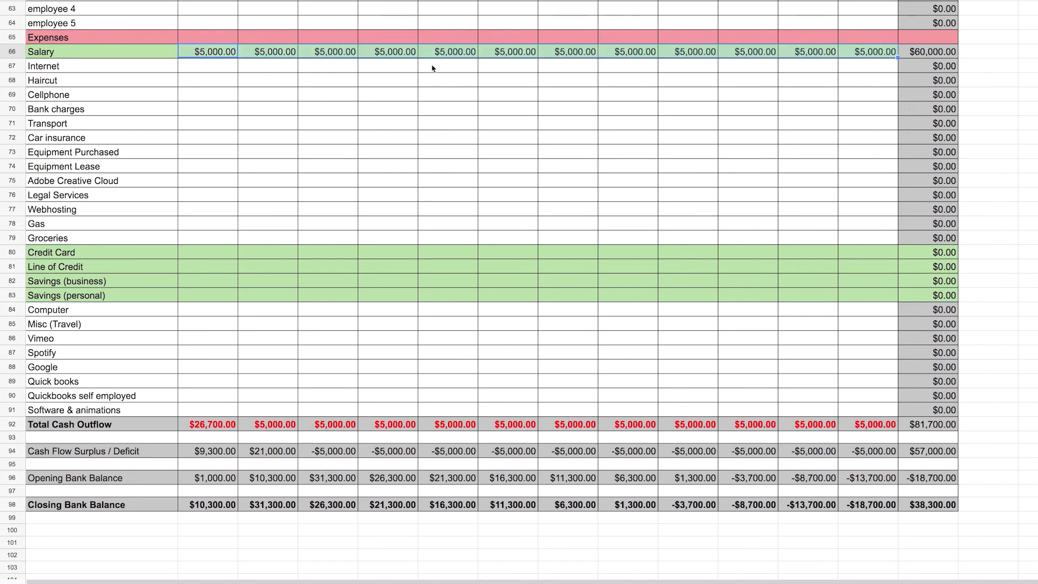
# Change April's Salary expense to 3000
pyautogui.doubleClick(385, 52)
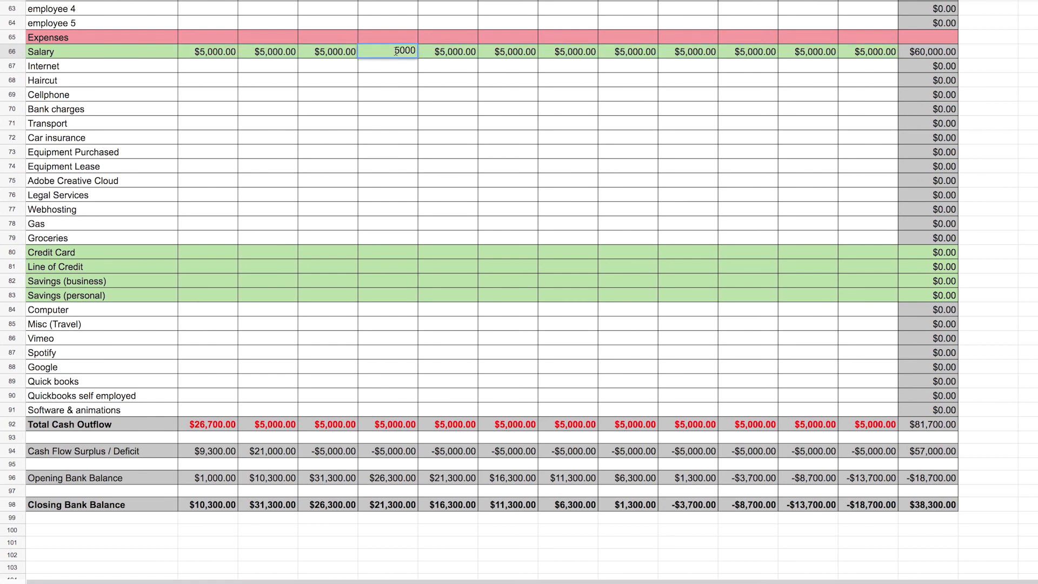
pyautogui.doubleClick(414, 50)
pyautogui.write('3000')
pyautogui.press('Return')
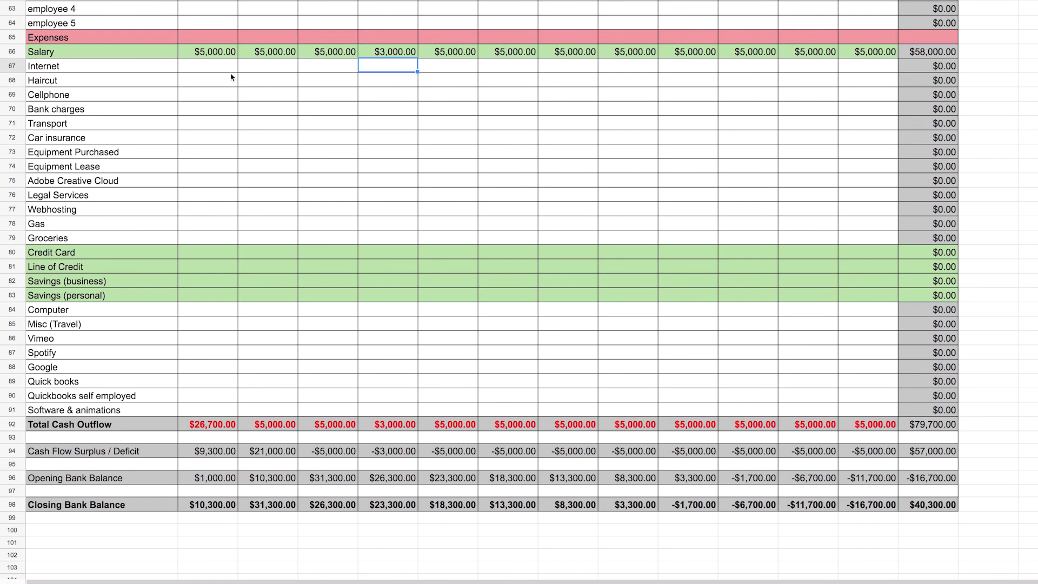
# Enter a January Internet expense of 300 and copy it across every month through December
pyautogui.click(215, 70)
pyautogui.write('300')
pyautogui.press('Return')
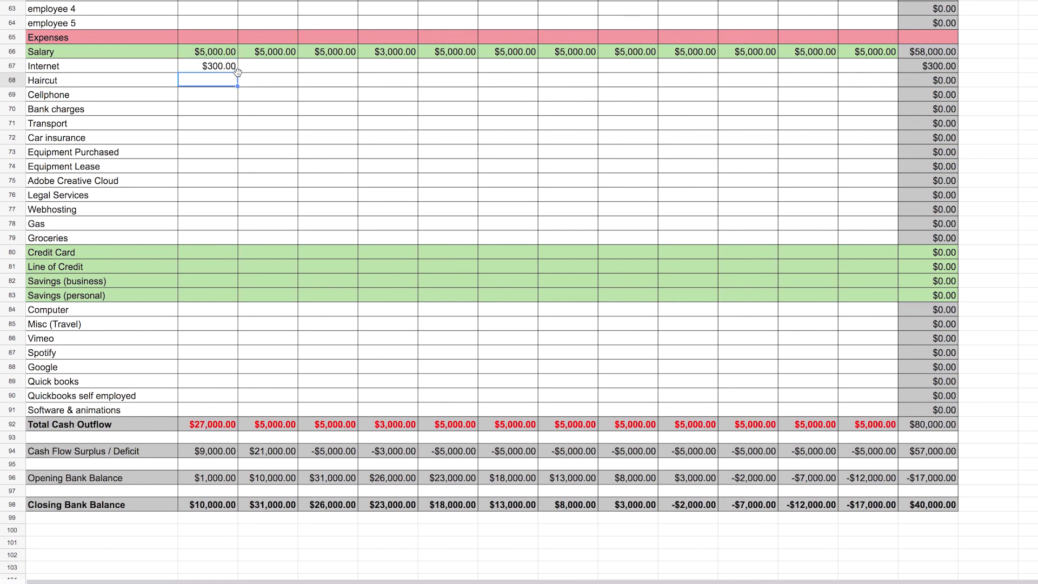
pyautogui.click(235, 70)
pyautogui.moveTo(238, 71); pyautogui.dragTo(892, 68)
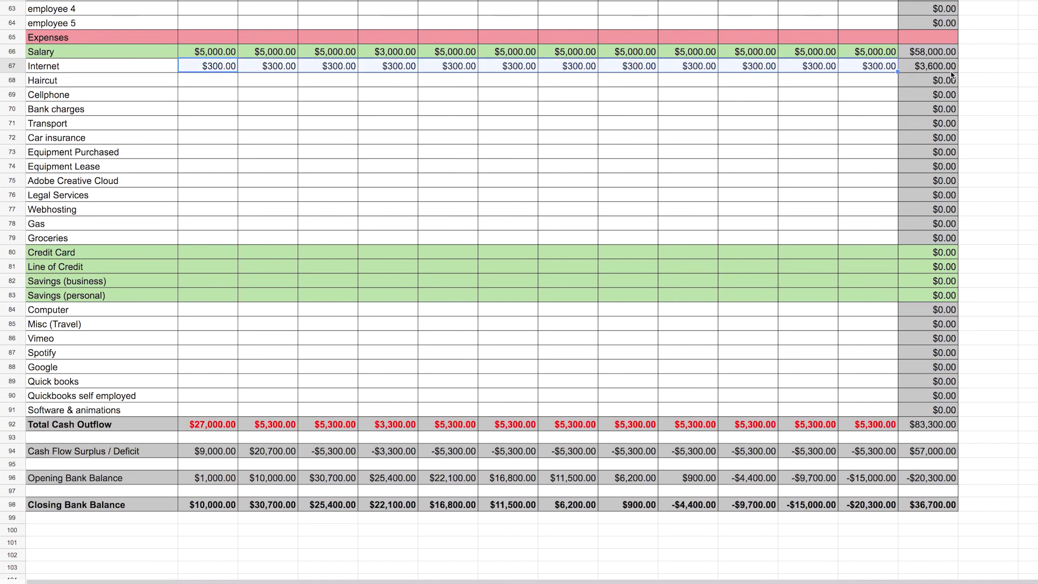
# Enter a January Haircut expense of 100 and copy it across every month through December
pyautogui.click(203, 85)
pyautogui.write('100')
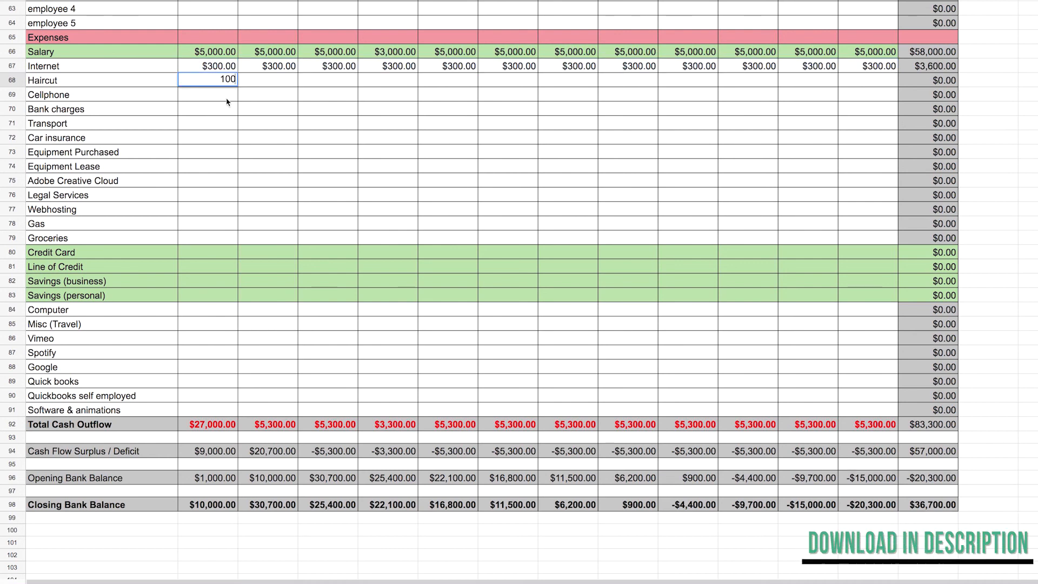
pyautogui.press('Return')
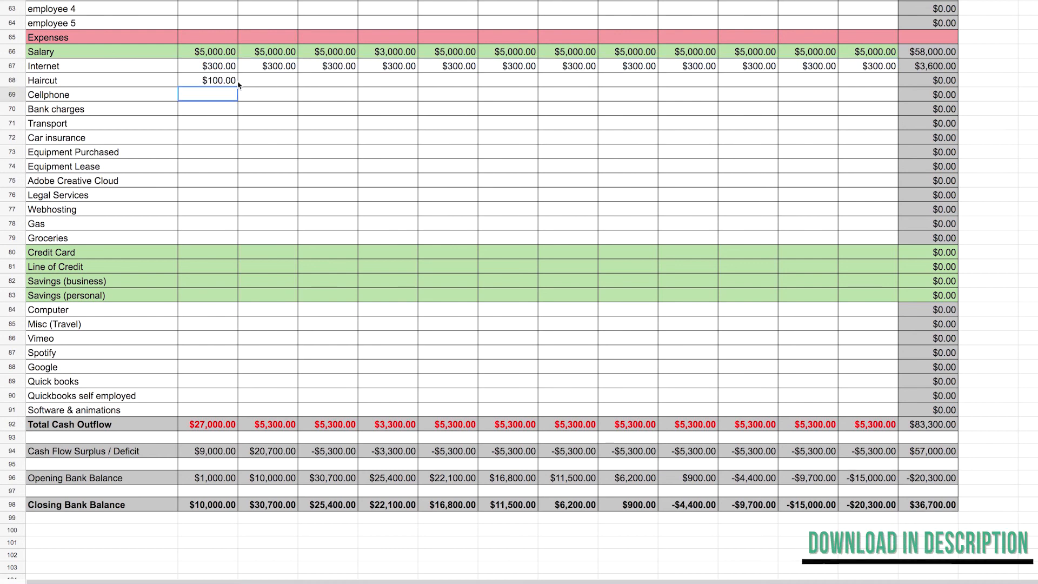
pyautogui.click(236, 84)
pyautogui.moveTo(808, 81); pyautogui.dragTo(871, 84)
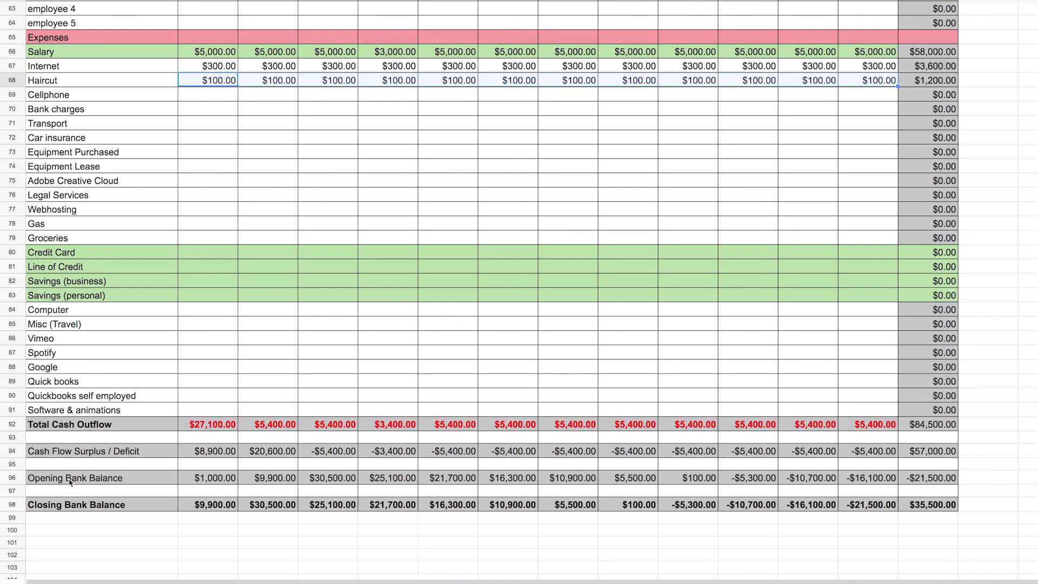
# Set January's Opening Bank Balance to 500
pyautogui.click(212, 481)
pyautogui.press('Left')
pyautogui.click(212, 480)
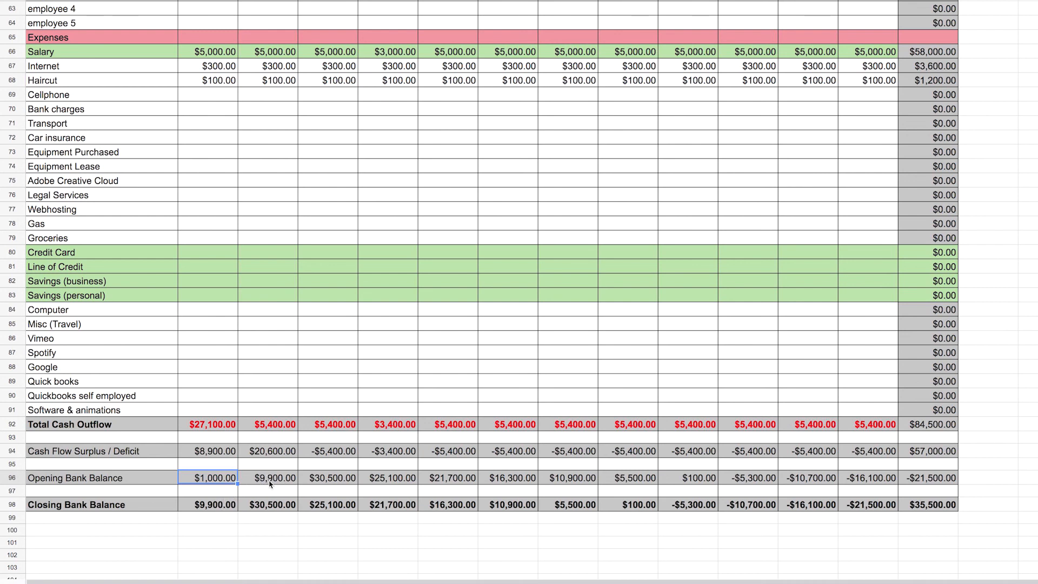
pyautogui.doubleClick(220, 478)
pyautogui.press('BackSpace')
pyautogui.press('BackSpace')
pyautogui.press('BackSpace')
pyautogui.press('BackSpace')
pyautogui.write('500')
pyautogui.press('Return')
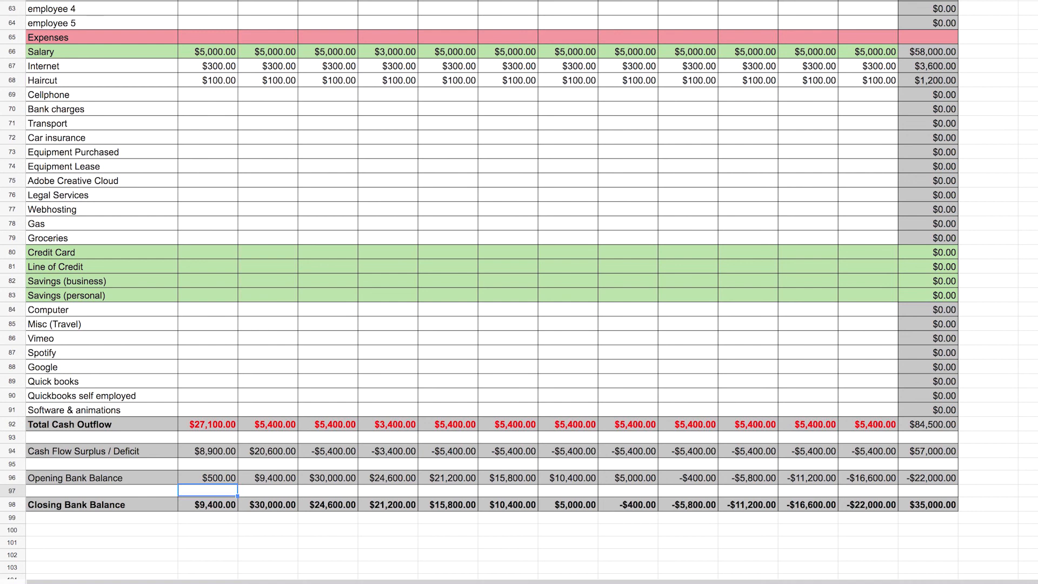
# Review the sales, cash inflow, wages and expenses rows against the monthly cash outflow totals and bank balances
pyautogui.scroll(10, 519, 292)
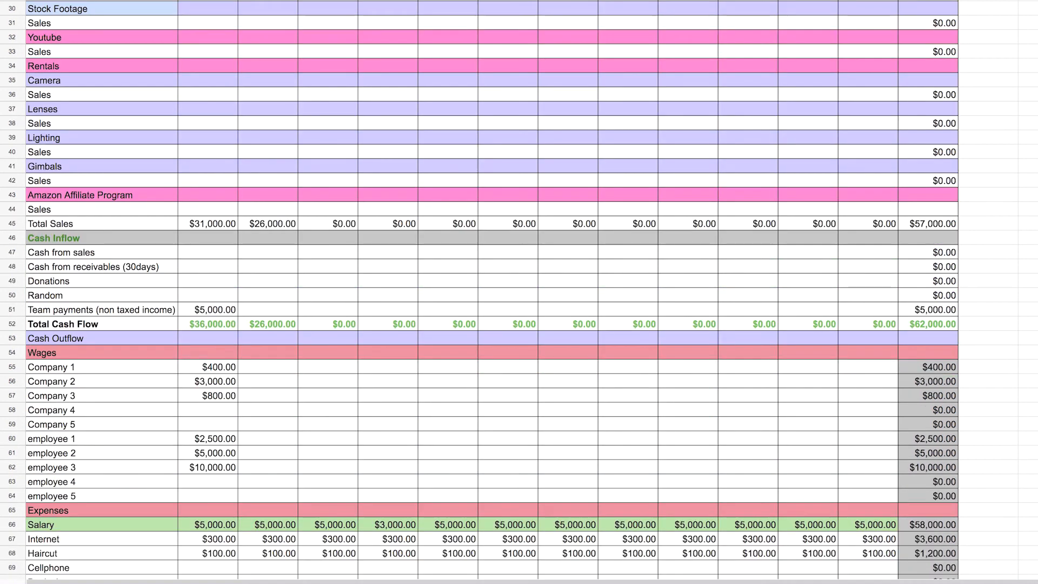
pyautogui.scroll(5, 520, 292)
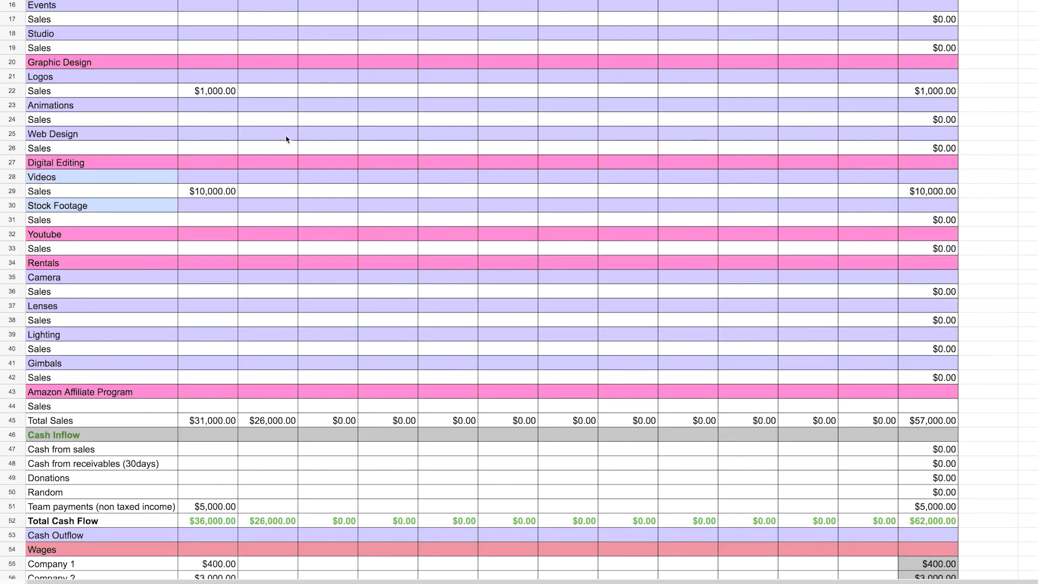
pyautogui.scroll(-6, 287, 139)
pyautogui.scroll(-2, 273, 420)
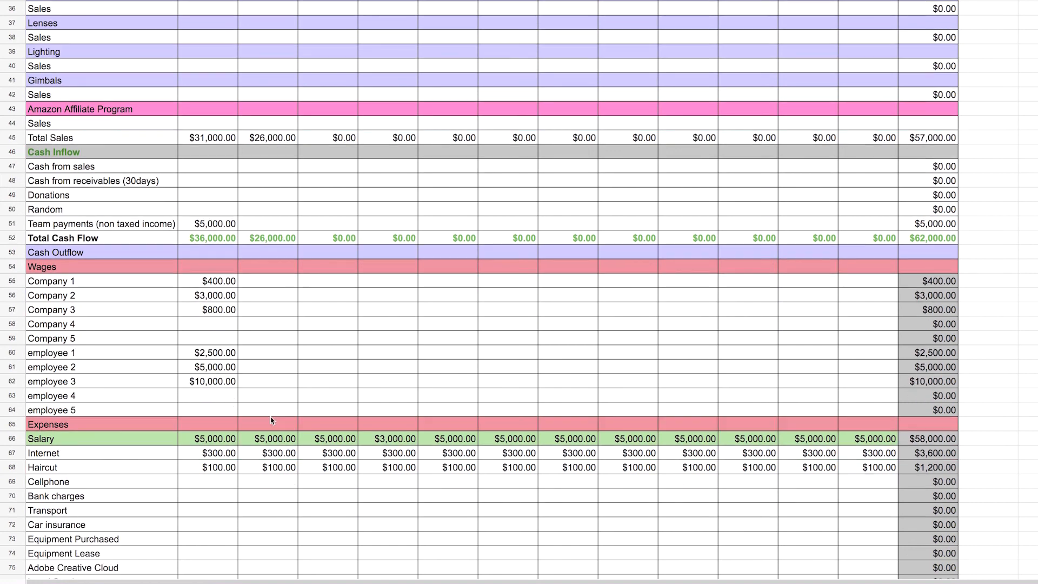
pyautogui.scroll(-6, 273, 391)
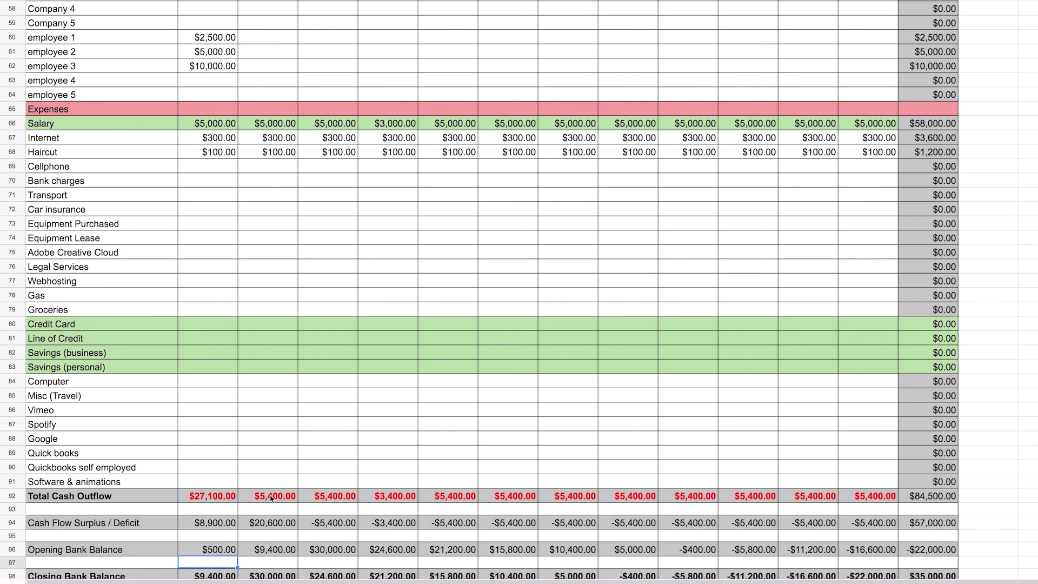
pyautogui.scroll(-1, 284, 503)
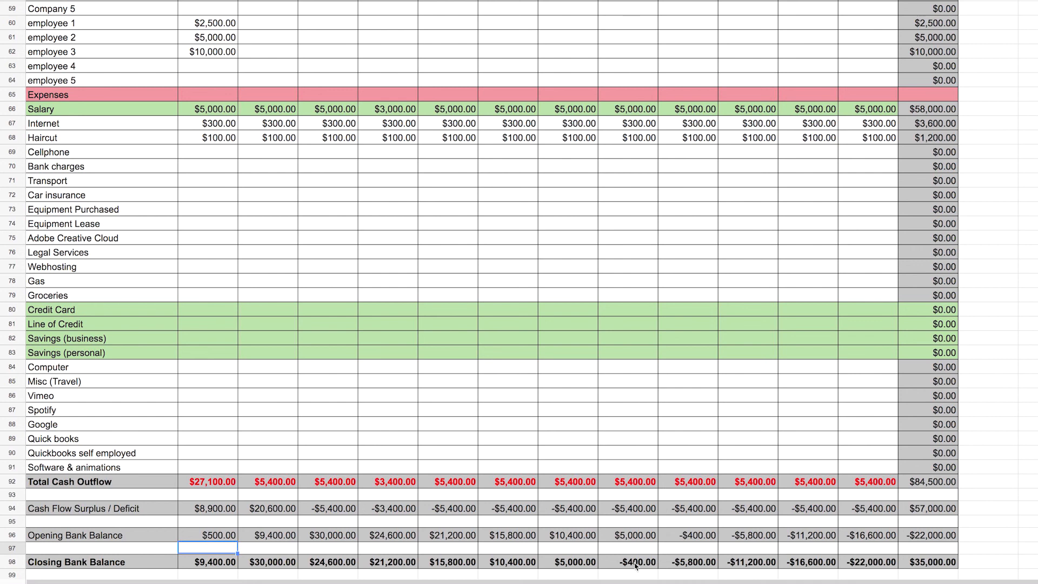
pyautogui.scroll(10, 636, 565)
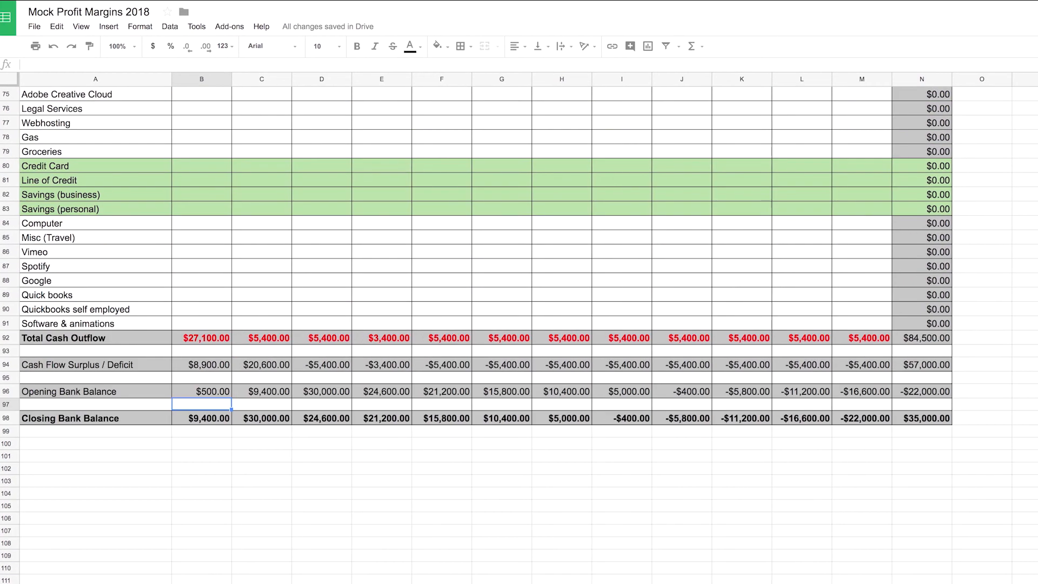
pyautogui.scroll(5, 609, 560)
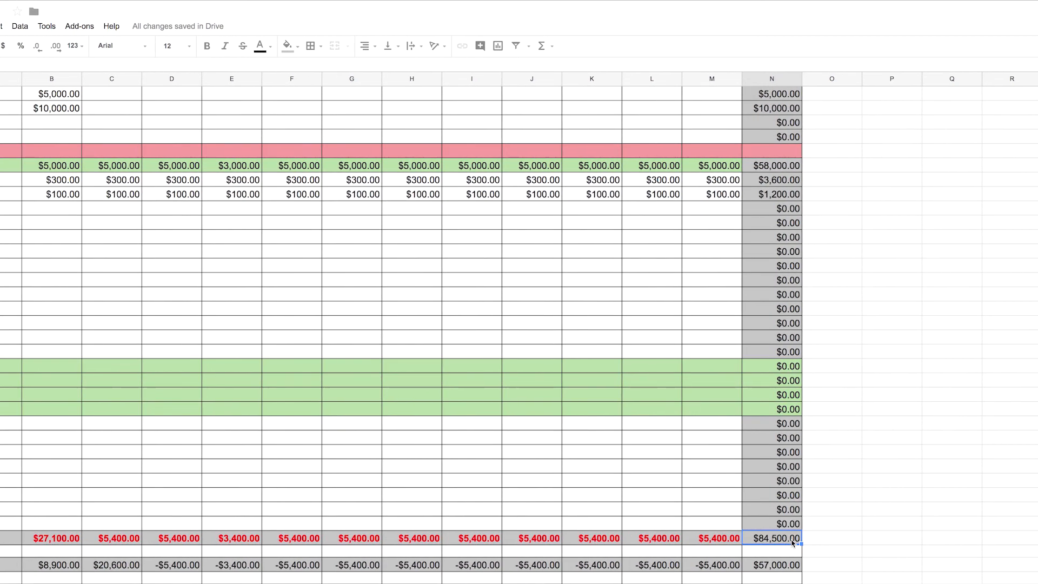
# Enter 84500 in cell Q72 beside the table and label it "total exp" in the cell before it
pyautogui.click(944, 255)
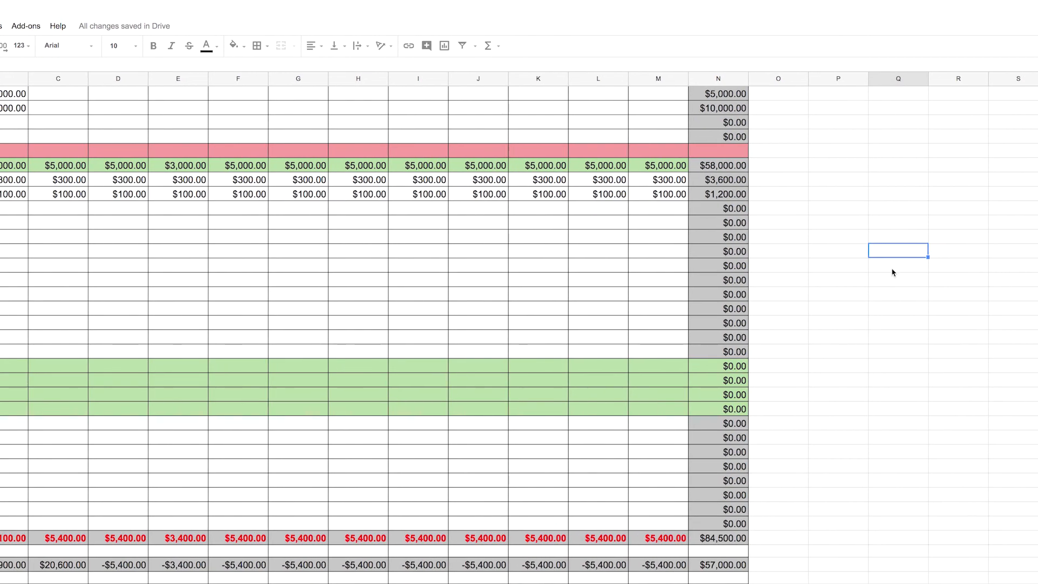
pyautogui.write('84500')
pyautogui.click(847, 254)
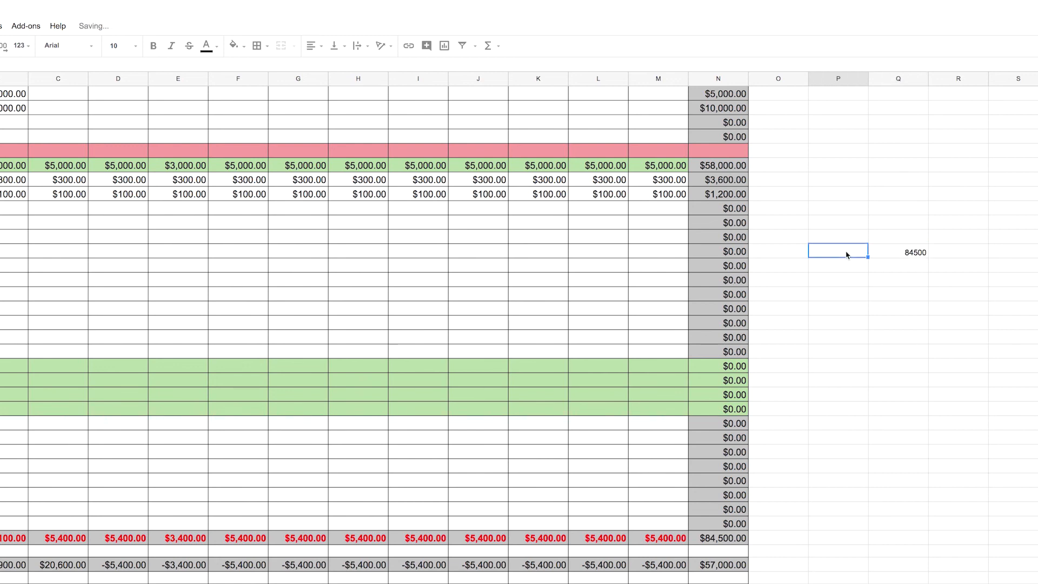
pyautogui.write('total ex')
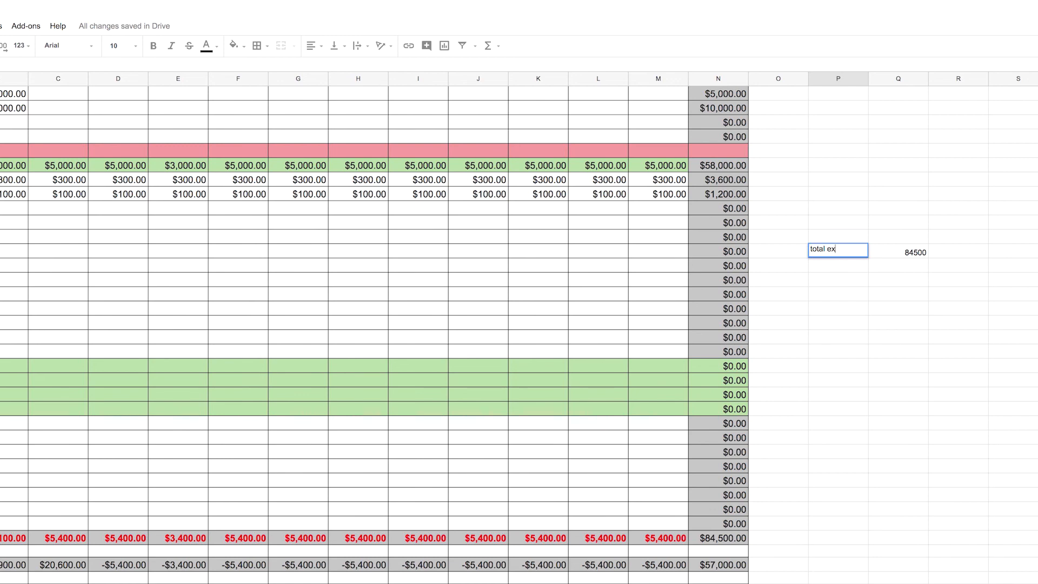
pyautogui.write('p')
# Enter 7041.66 and 704.16 in the two cells directly beneath the first 84500 total expense figure
pyautogui.click(913, 268)
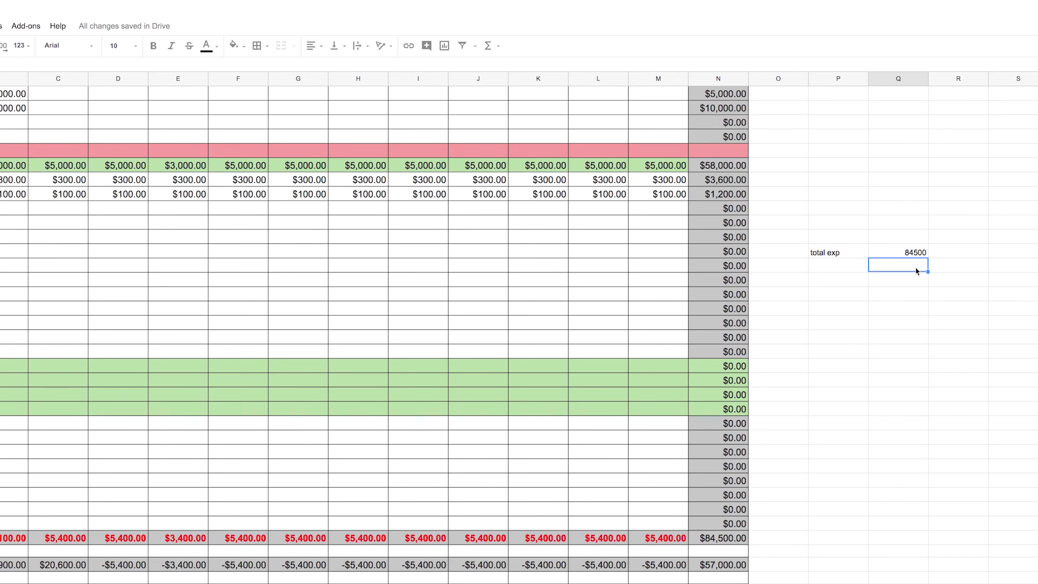
pyautogui.write('7041.66')
pyautogui.press('Return')
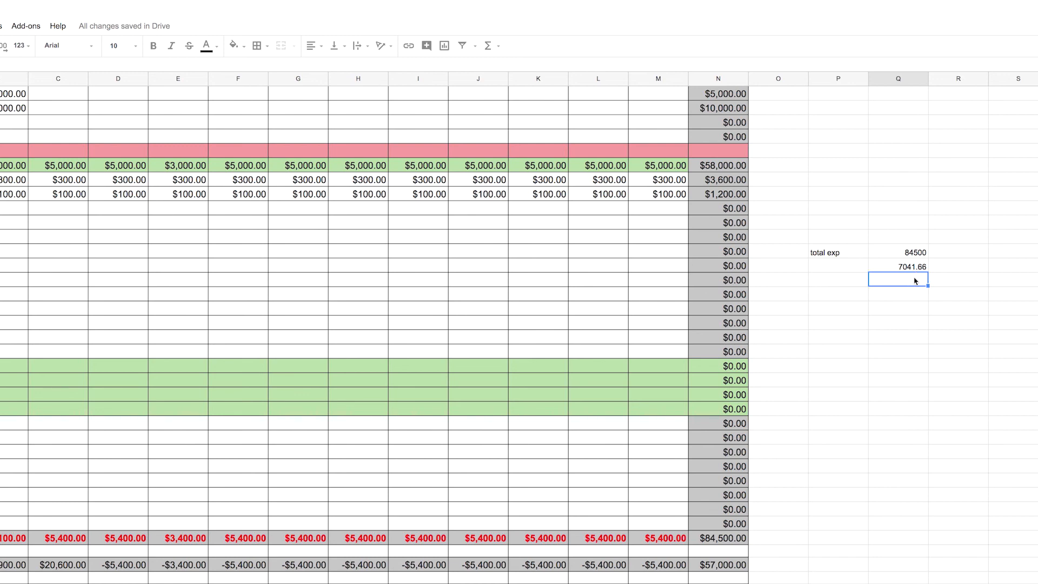
pyautogui.doubleClick(914, 281)
pyautogui.write('704.16')
pyautogui.press('Return')
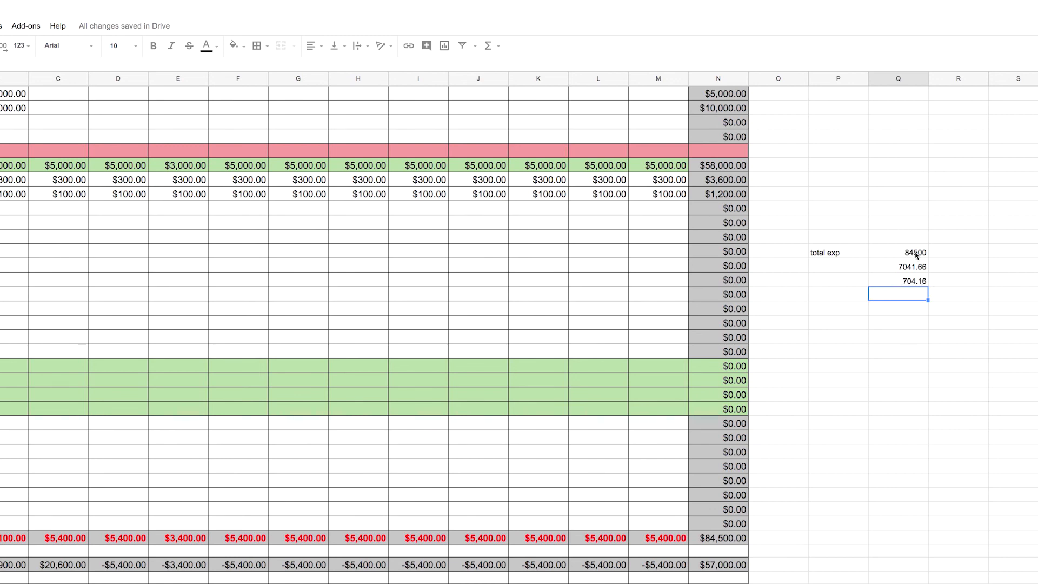
# Enter 84500, 10000 and 1000 down column R, alongside the total expense figures in column Q
pyautogui.click(955, 252)
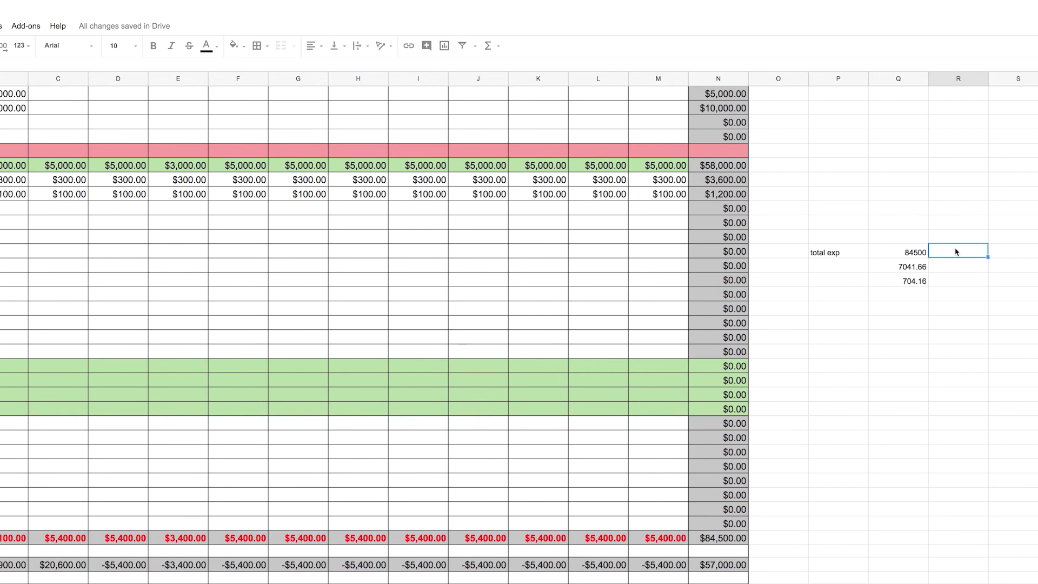
pyautogui.write('84500')
pyautogui.click(970, 267)
pyautogui.write('10000')
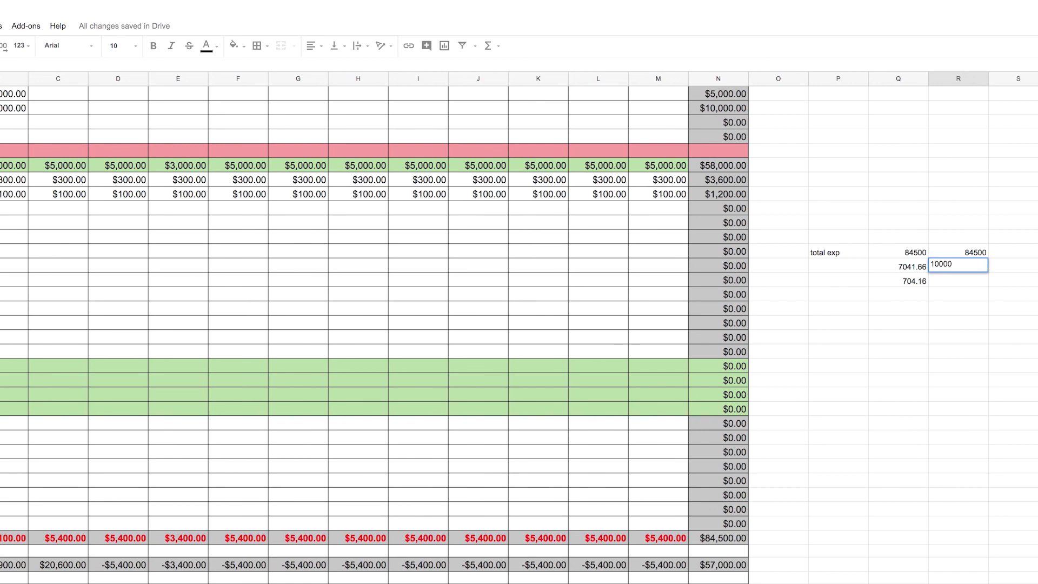
pyautogui.click(964, 284)
pyautogui.press('Return')
pyautogui.write('100')
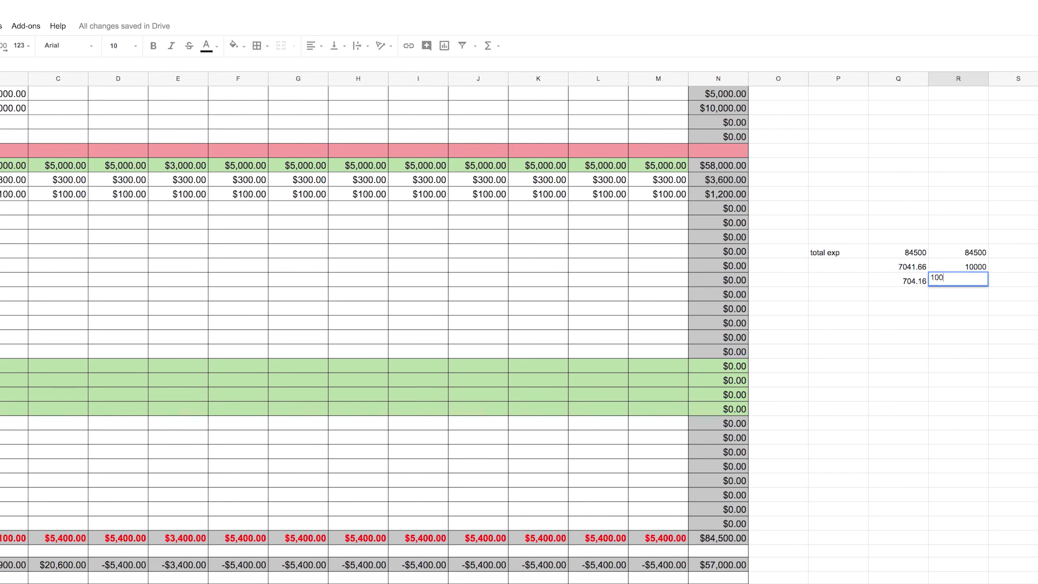
pyautogui.write('0')
pyautogui.click(1022, 280)
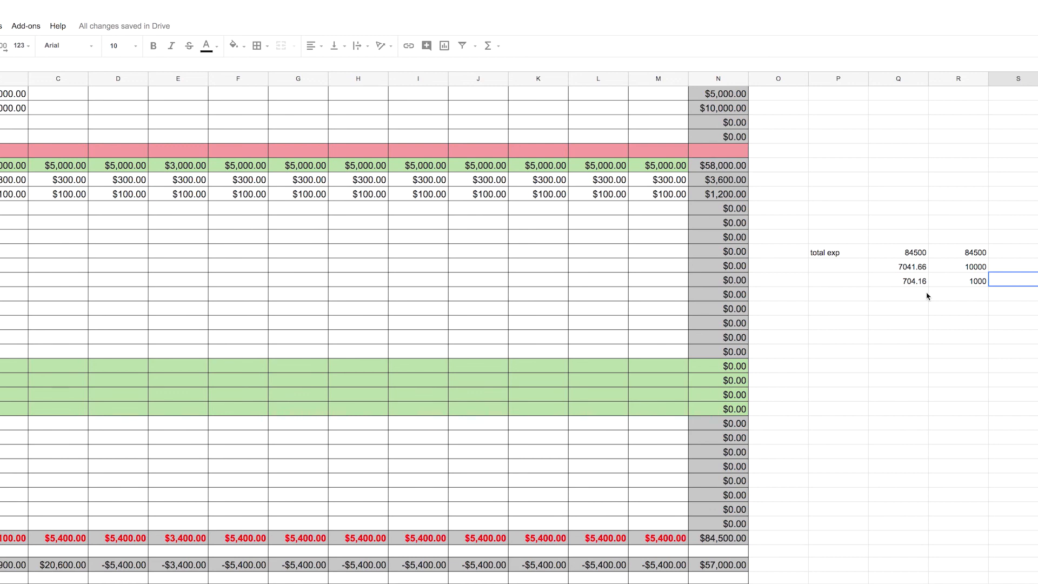
# Enter 3550.08 in column R, in the cell directly beneath 1000
pyautogui.click(972, 285)
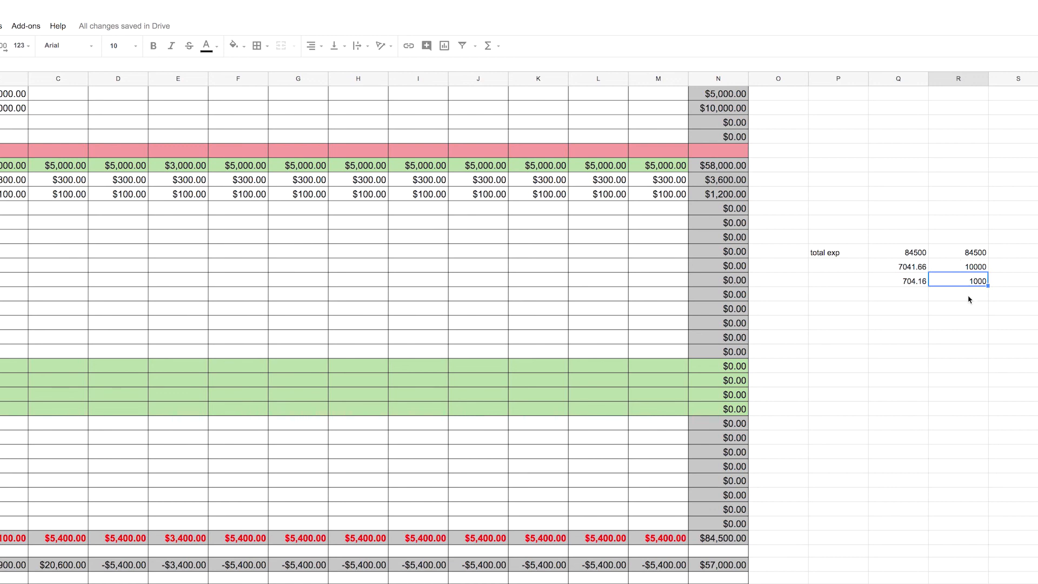
pyautogui.click(969, 299)
pyautogui.write('3550')
pyautogui.write('.08')
pyautogui.press('Return')
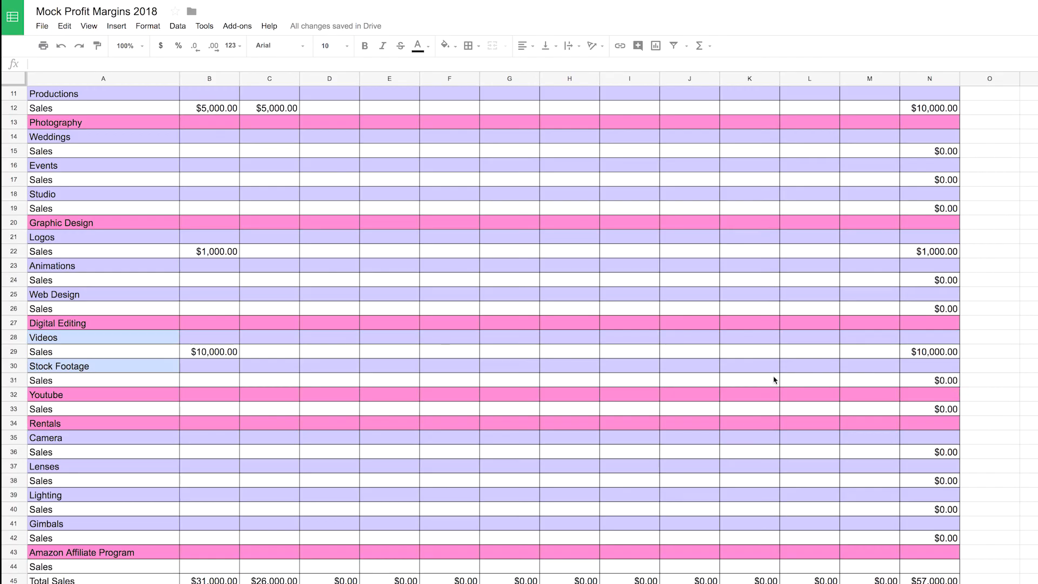
pyautogui.scroll(4, 775, 379)
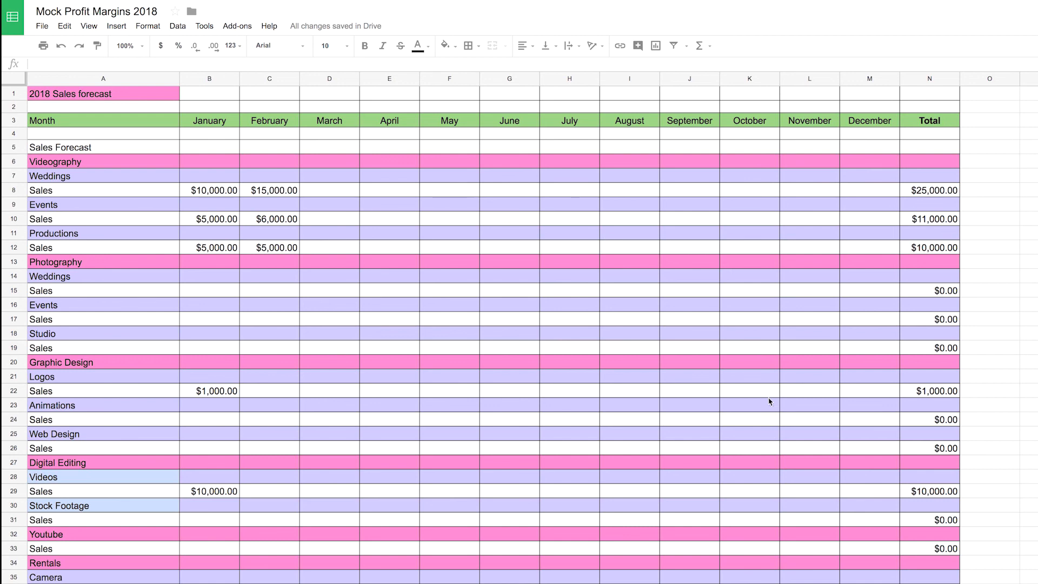
pyautogui.scroll(-13, 778, 428)
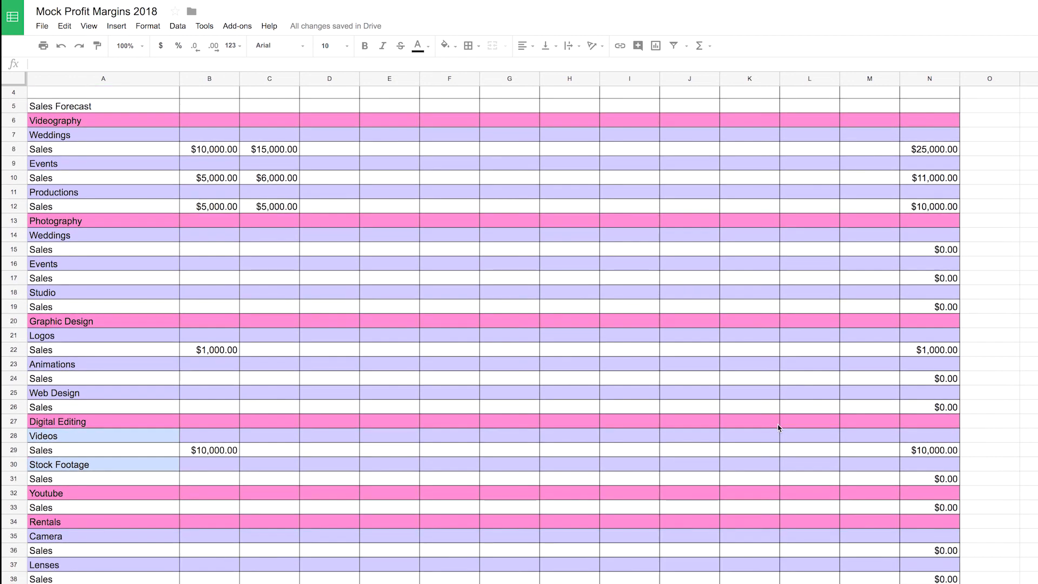